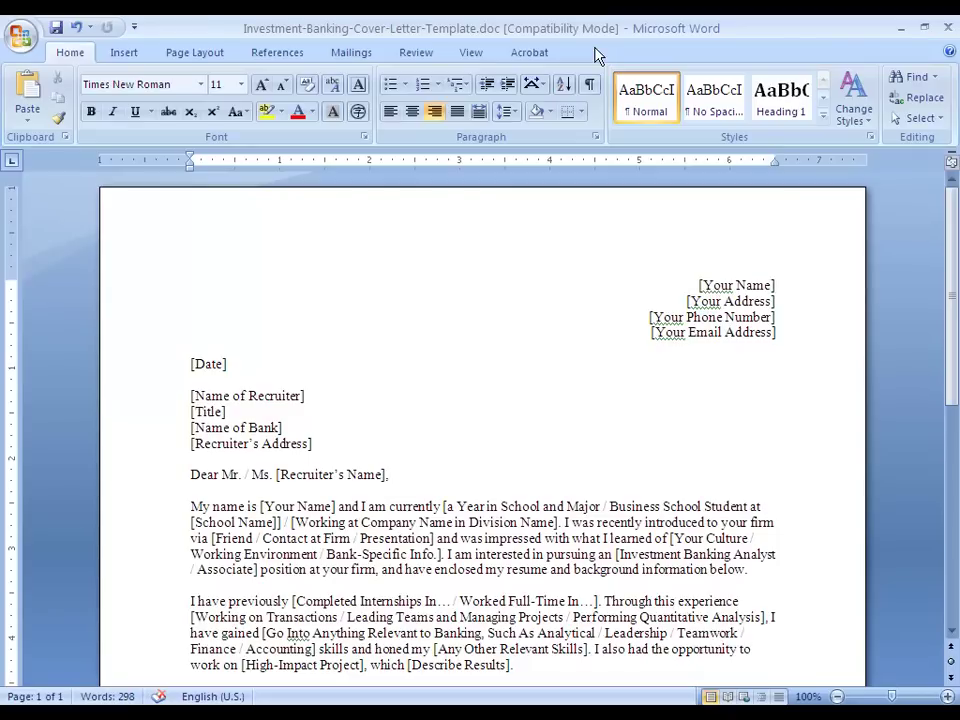
Look through the whole cover letter template, from the sender's contact block down to the enclosure line.
key(Down)
key(Down)
key(Down)
key(Down)
key(Up)
key(Down)
key(Down)
key(Right)
key(Right)
key(Up)
key(Up)
key(Up)
drag(946, 242, 956, 550)
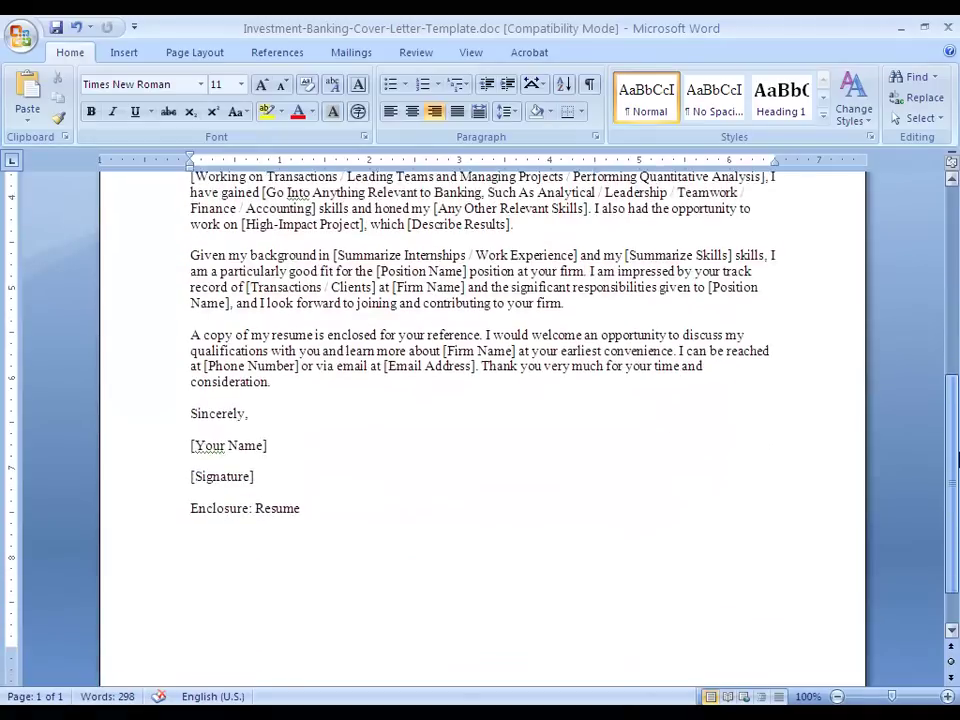
scroll(857, 214, up, 8)
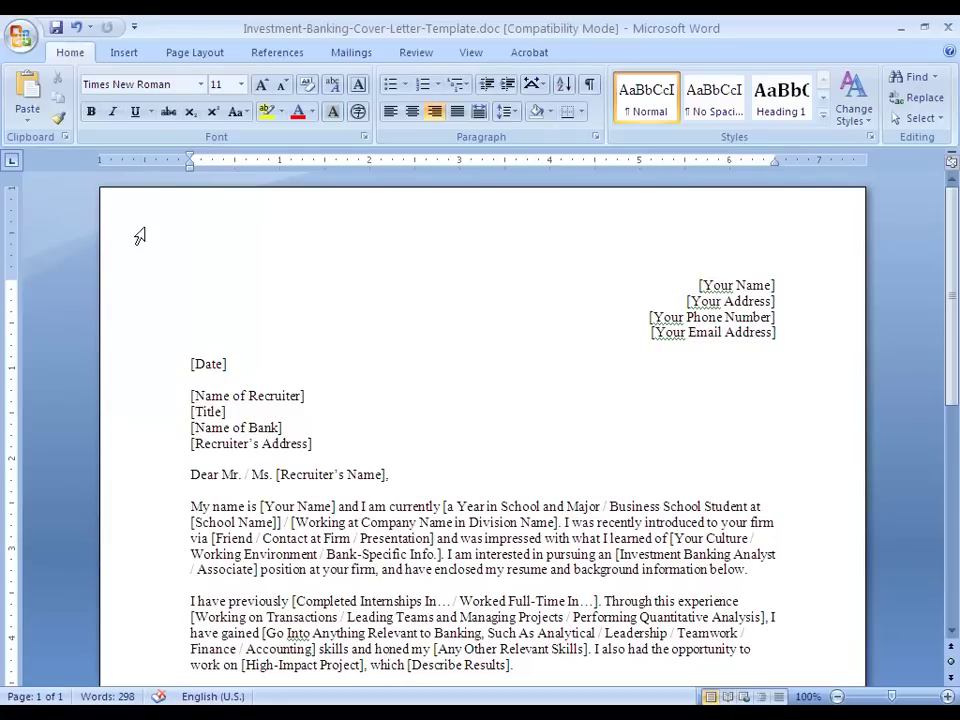
click(732, 342)
scroll(957, 318, down, 2)
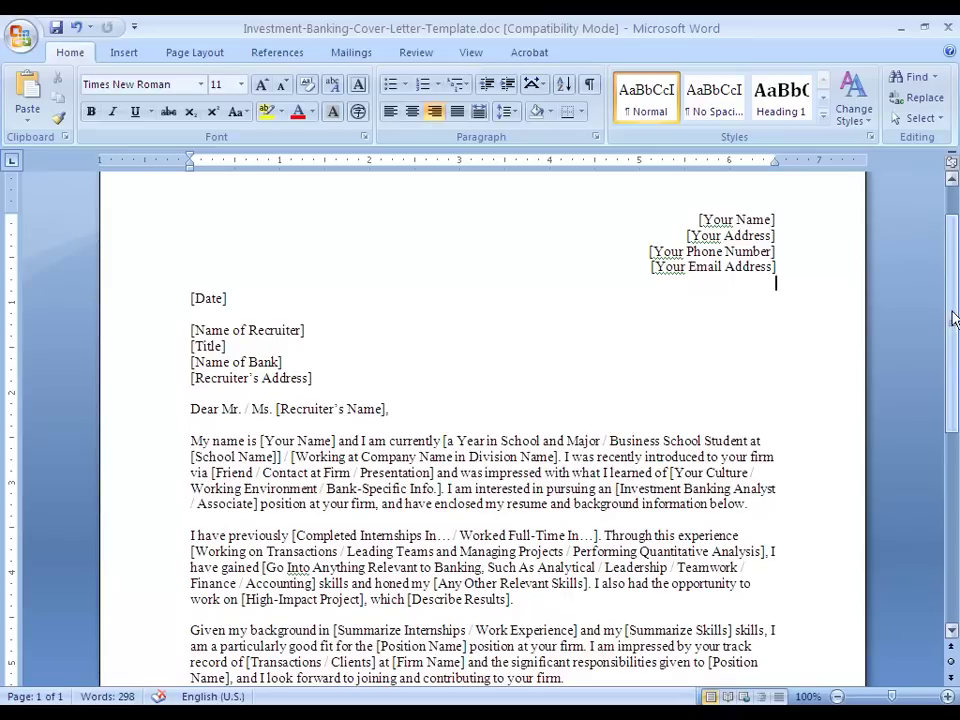
scroll(910, 190, up, 2)
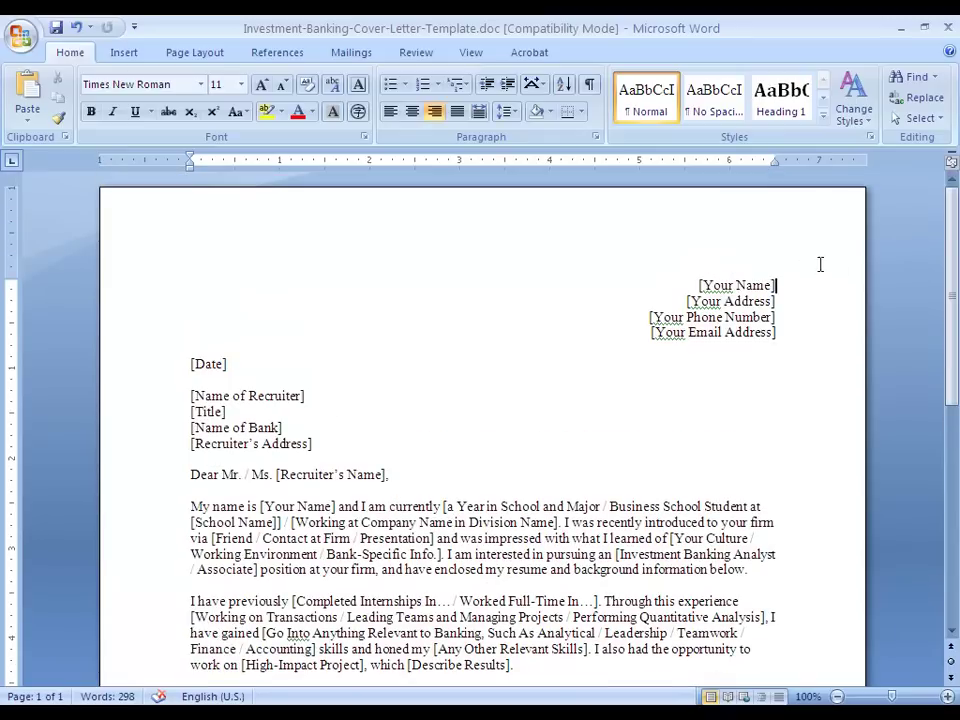
scroll(958, 322, down, 1)
mouse_move(958, 322)
mouse_down()
mouse_move(958, 518)
mouse_move(958, 307)
mouse_move(957, 535)
mouse_move(957, 321)
mouse_up()
mouse_move(956, 318)
mouse_down()
mouse_move(957, 447)
mouse_move(957, 340)
mouse_up()
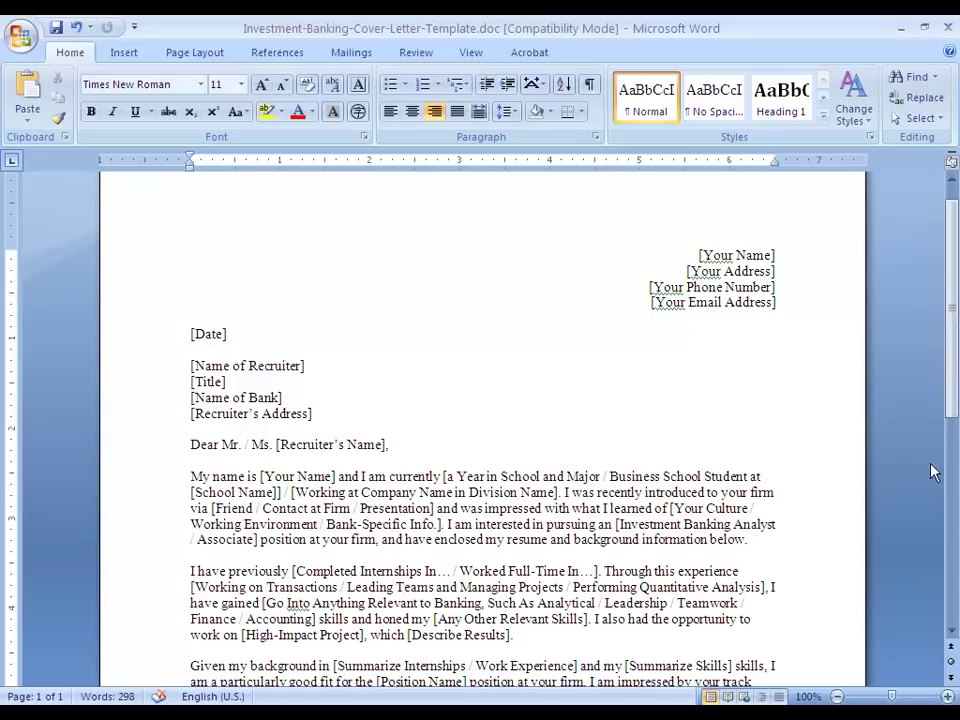
scroll(957, 360, down, 1)
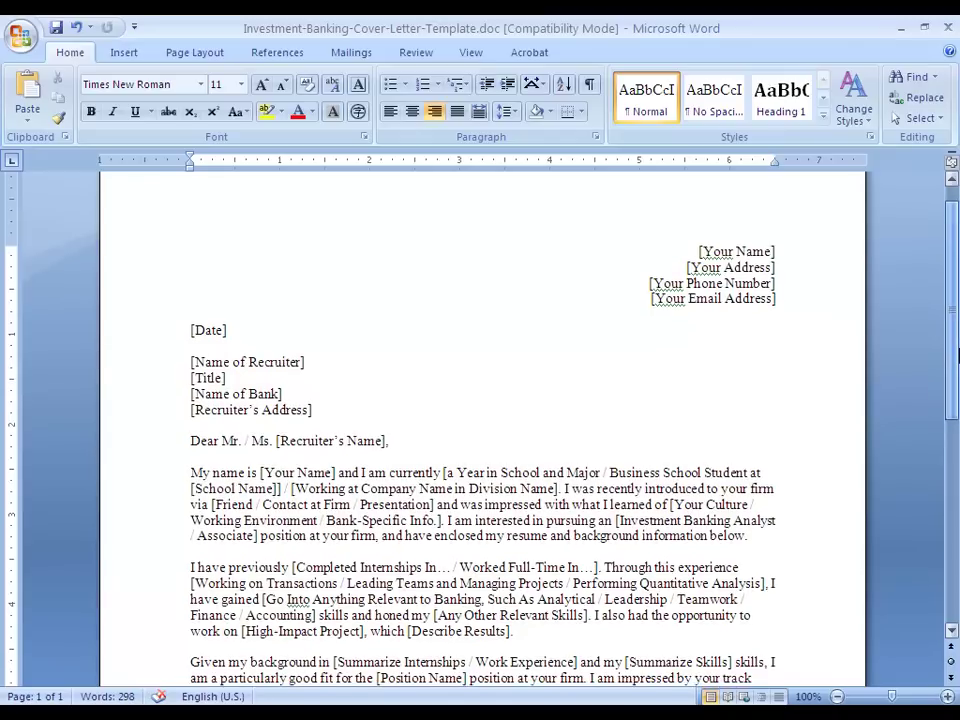
scroll(726, 265, up, 3)
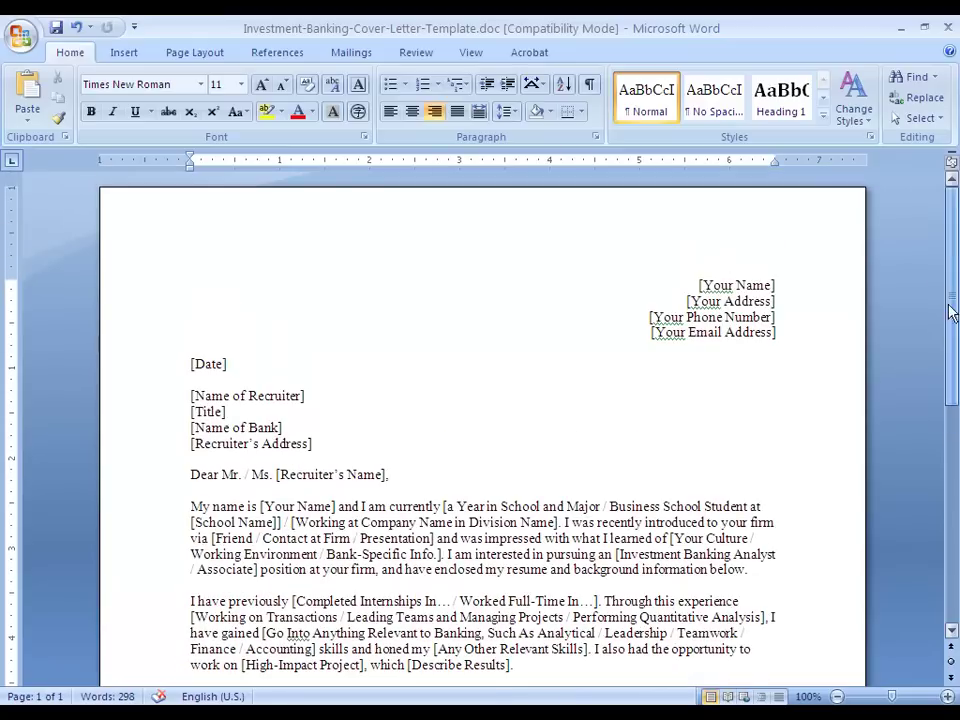
Review the sender's contact block, then the date, recruiter details and salutation, selecting each block in turn.
drag(693, 284, 795, 330)
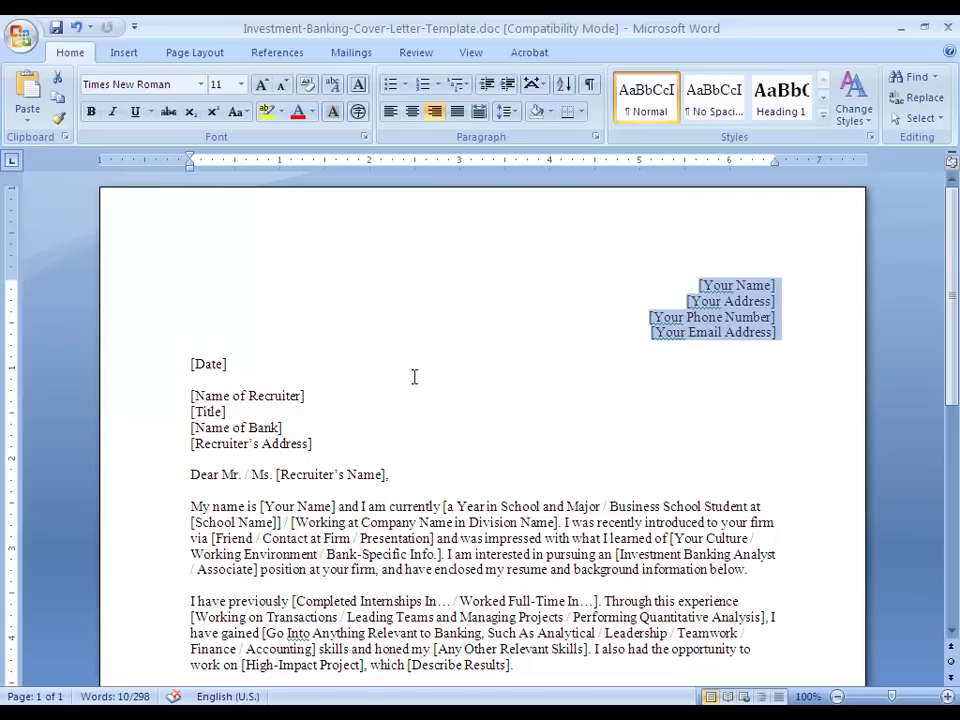
click(284, 370)
drag(745, 347, 680, 239)
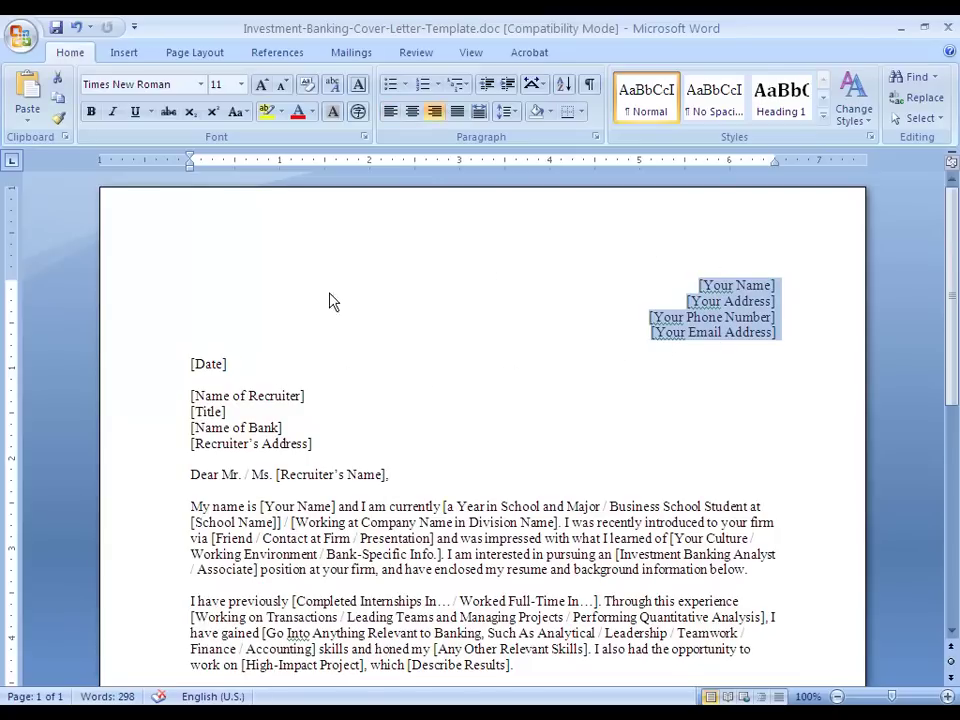
drag(187, 363, 340, 450)
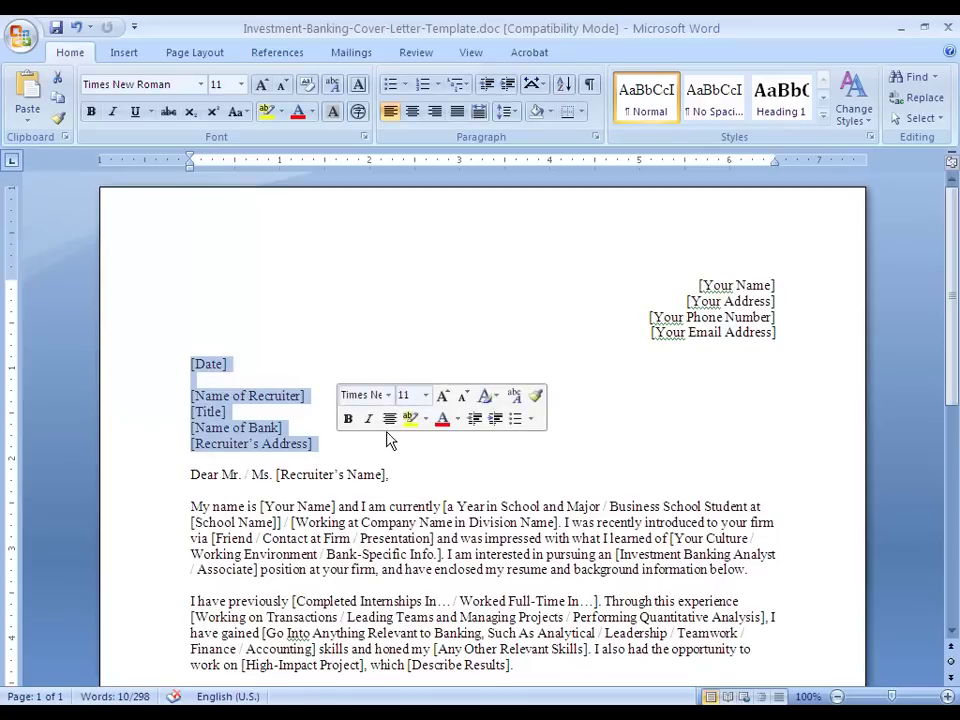
click(338, 432)
drag(411, 472, 185, 368)
drag(950, 272, 957, 292)
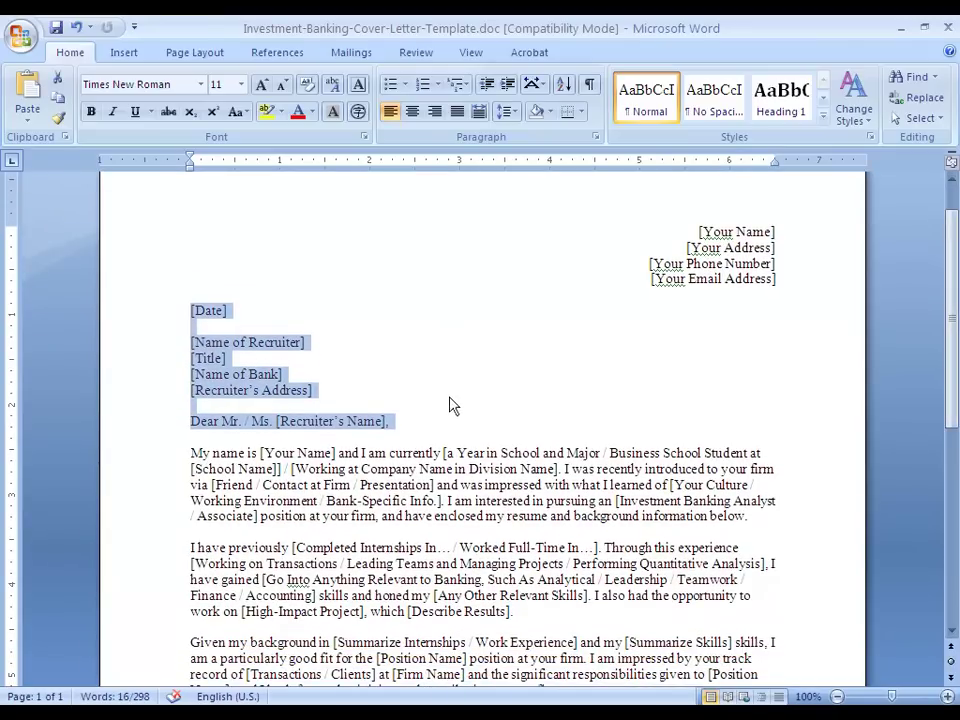
Replace everything after "Dear" in the salutation with "Sir or Madam,".
click(434, 426)
key(ctrl+shift+Left)
key(ctrl+shift+Left)
key(ctrl+shift+Left)
key(ctrl+shift+Left)
key(ctrl+shift+Left)
key(ctrl+shift+Left)
key(ctrl+shift+Left)
key(ctrl+shift+Left)
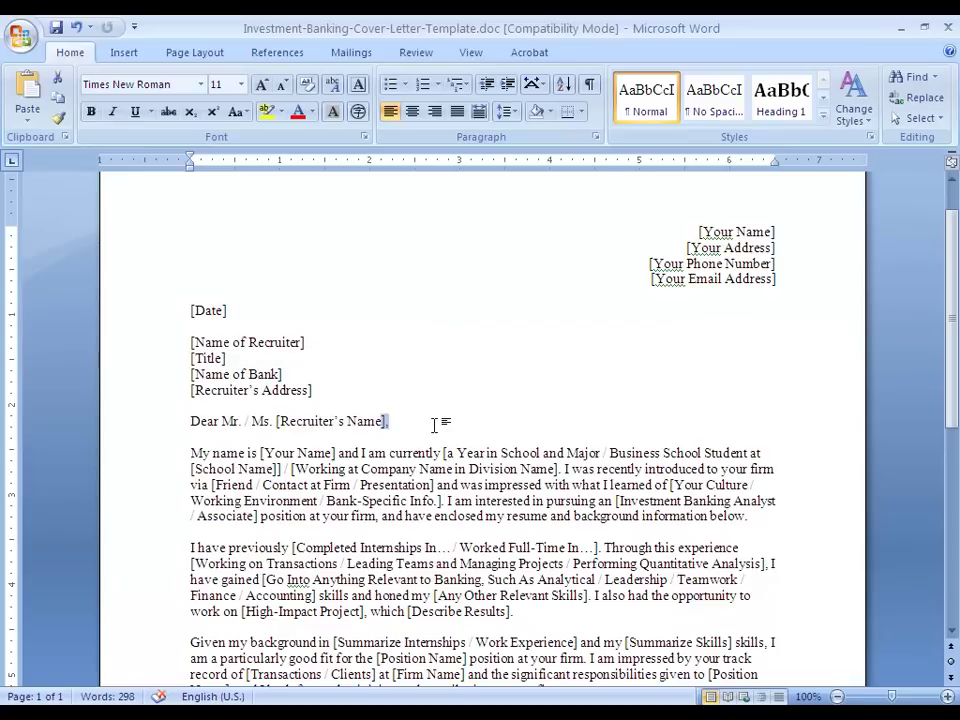
key(ctrl+shift+Left)
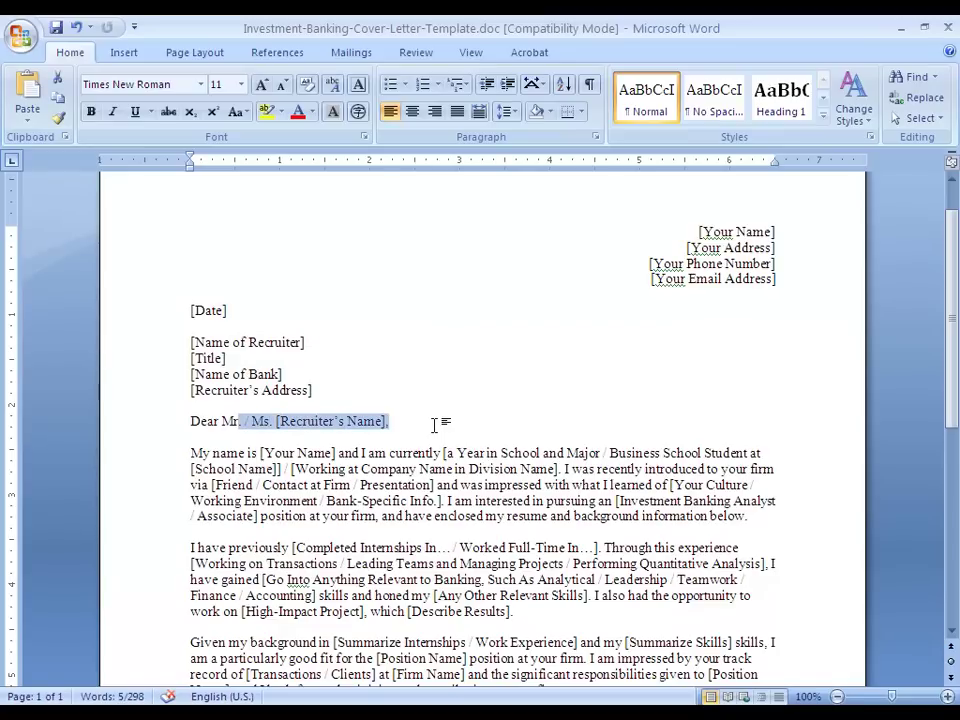
key(ctrl+shift+Left)
text(Sir or M)
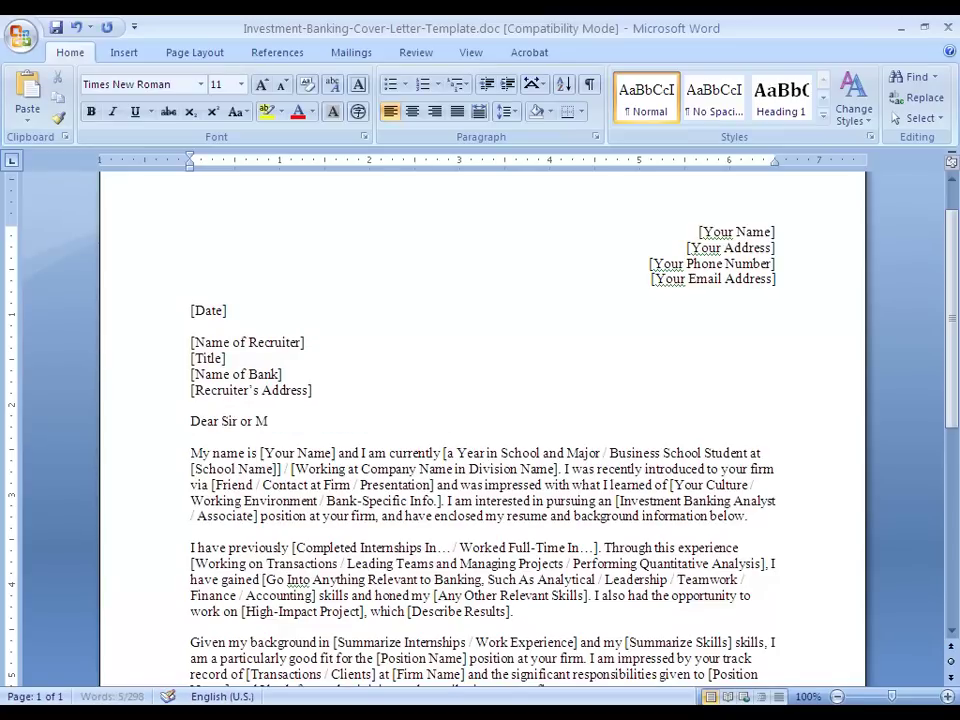
text(adam,)
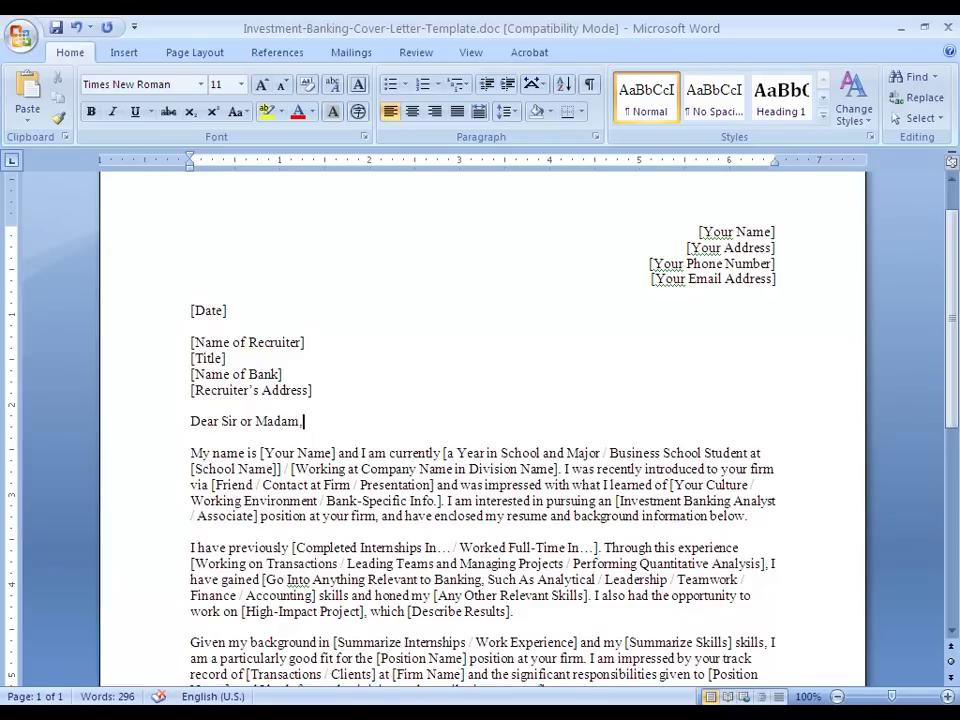
Undo the replacement of the salutation text.
key(ctrl+z)
key(ctrl+z)
key(ctrl+z)
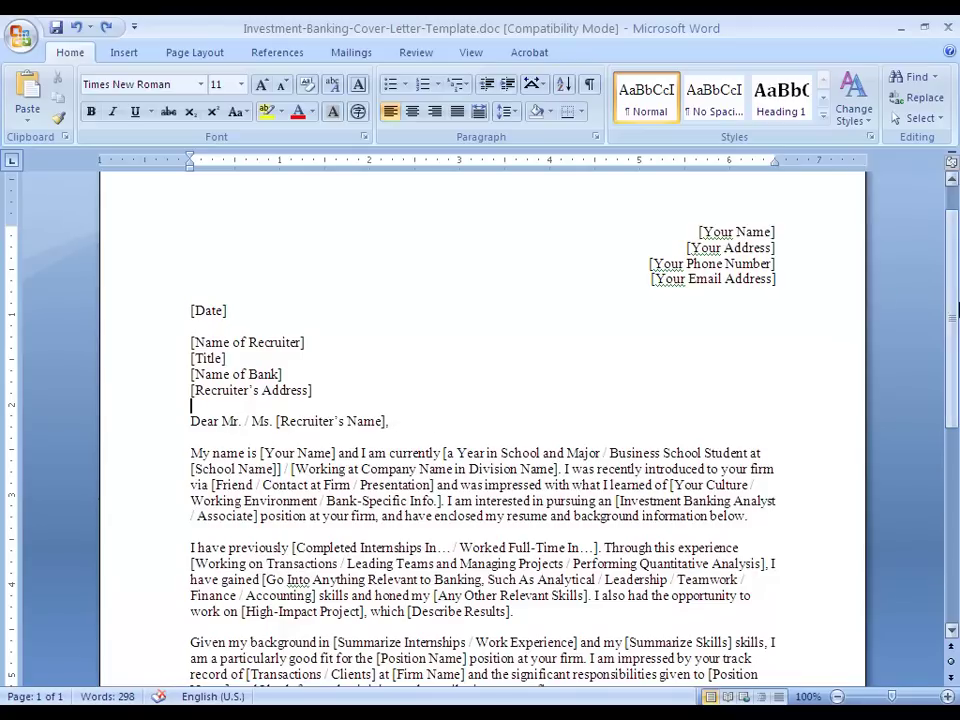
Examine the first body paragraph, selecting its name, year in school and "Working at Company Name in Division Name" placeholders.
scroll(955, 350, down, 1)
scroll(957, 350, down, 4)
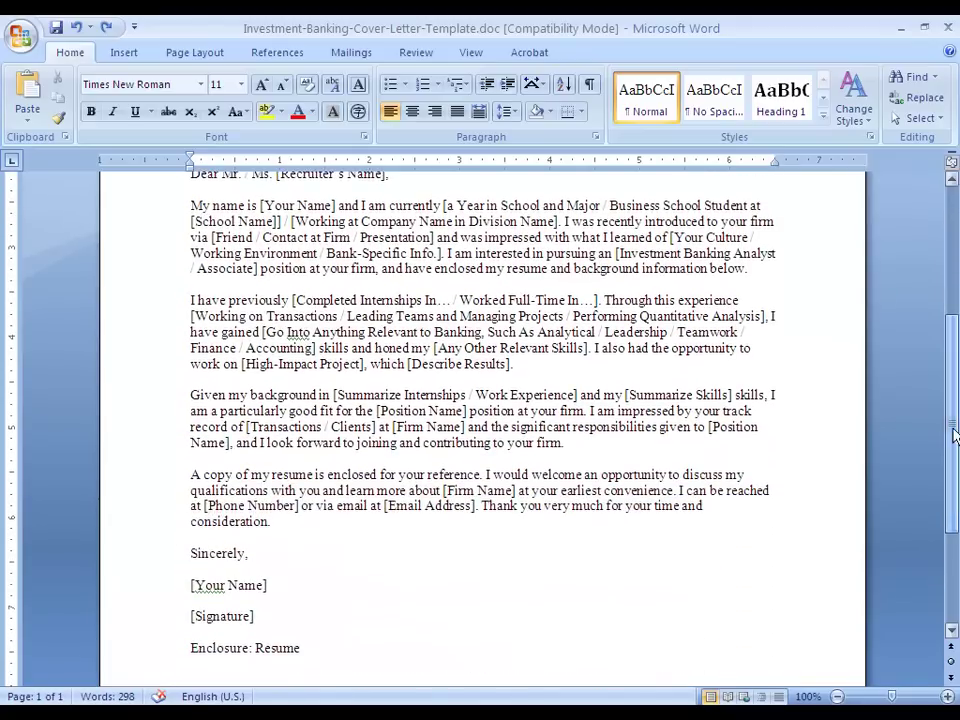
drag(184, 206, 768, 280)
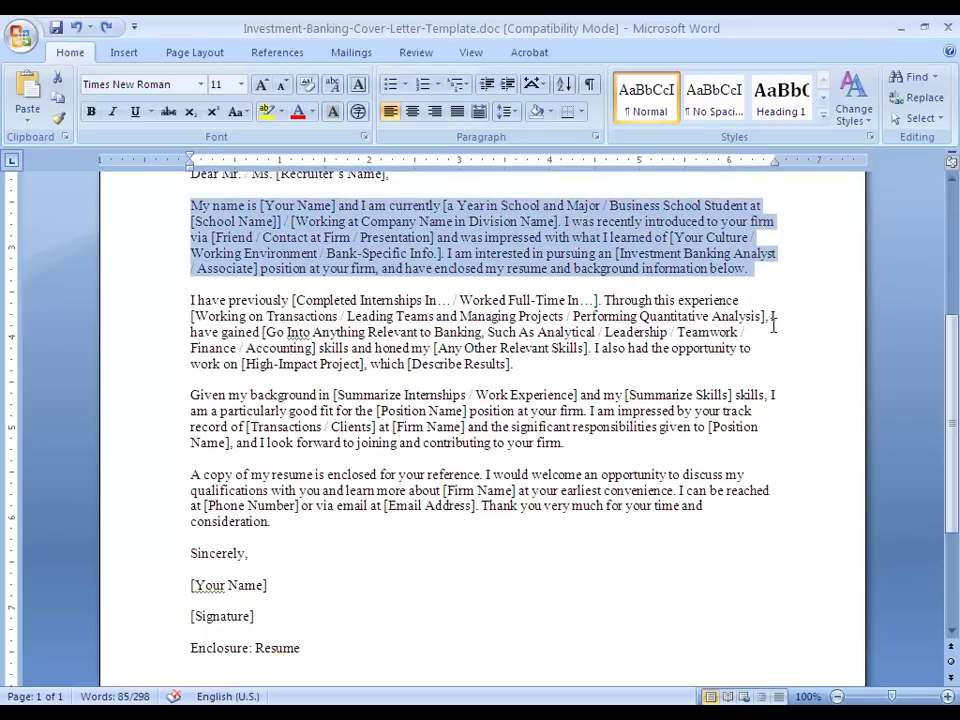
click(341, 205)
drag(341, 205, 248, 205)
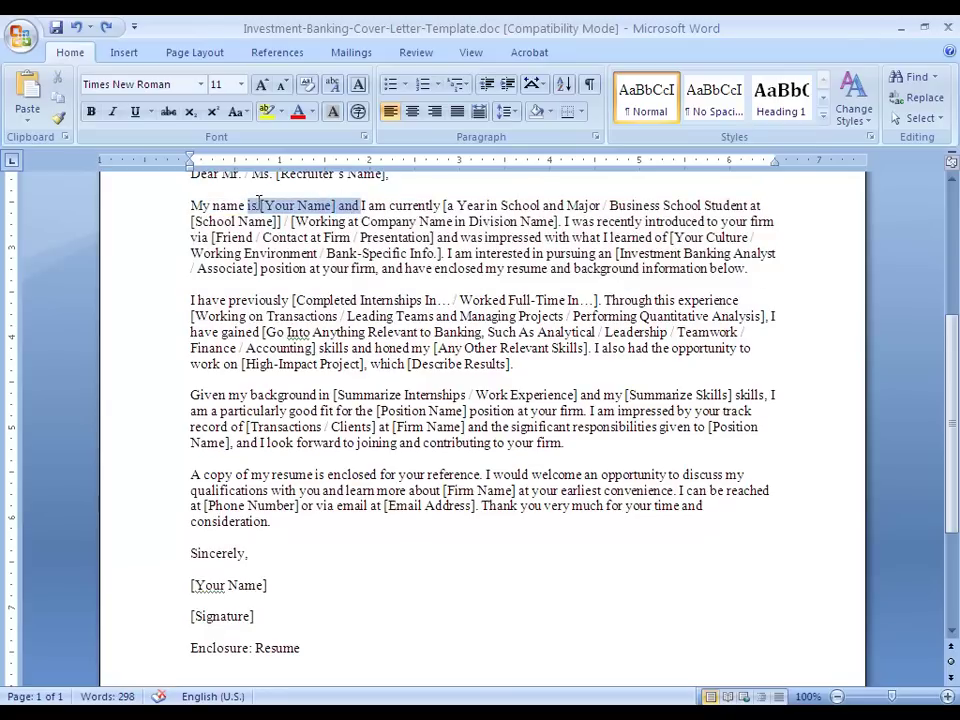
click(443, 205)
drag(443, 205, 541, 205)
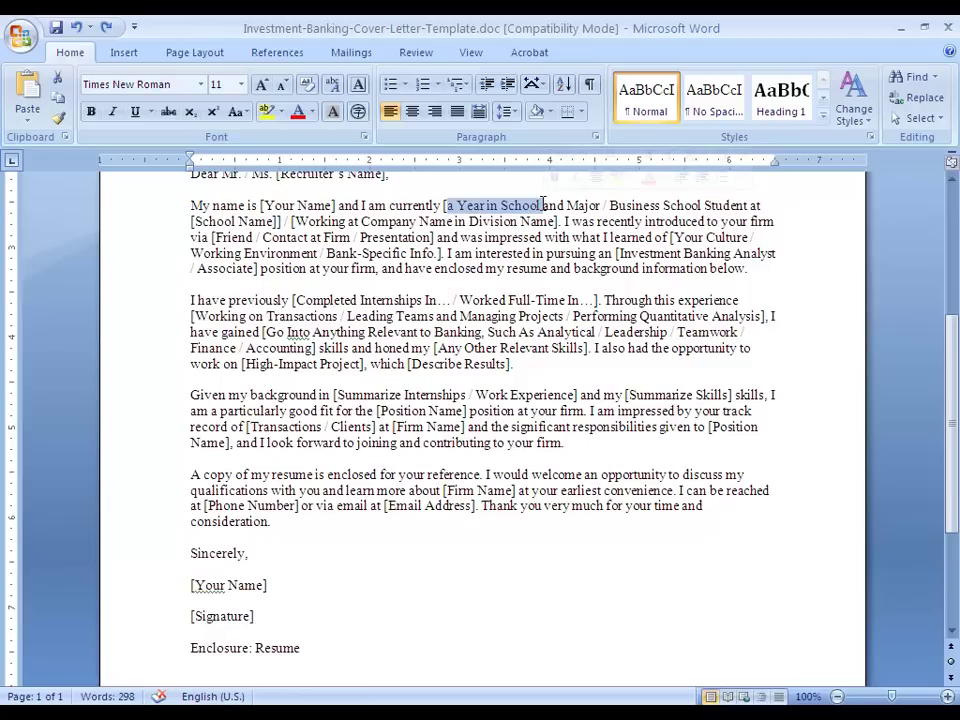
click(566, 206)
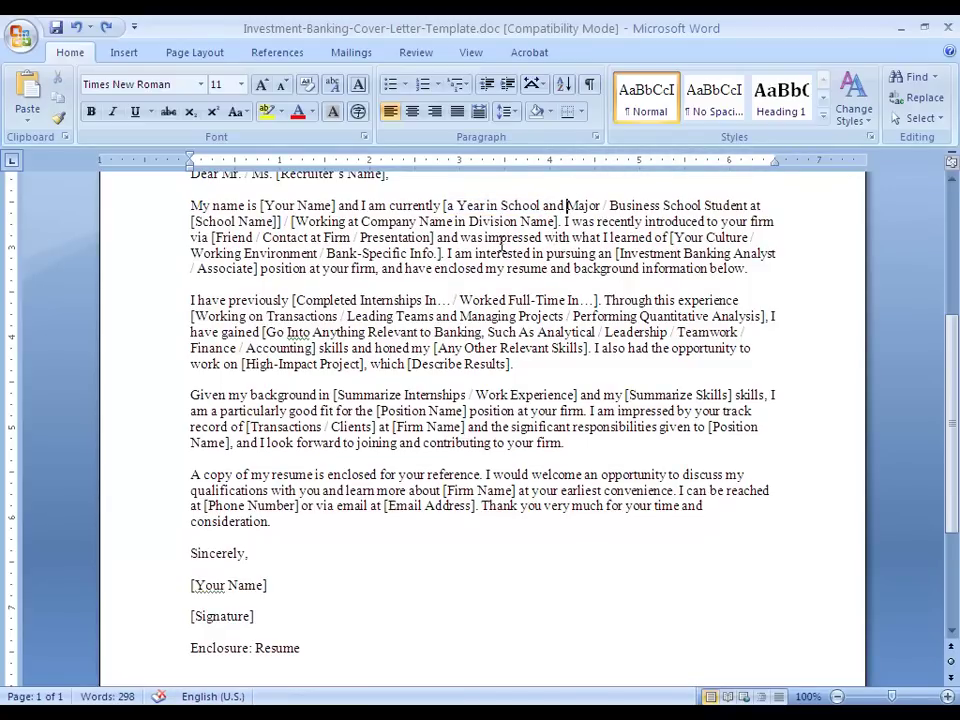
drag(293, 221, 556, 222)
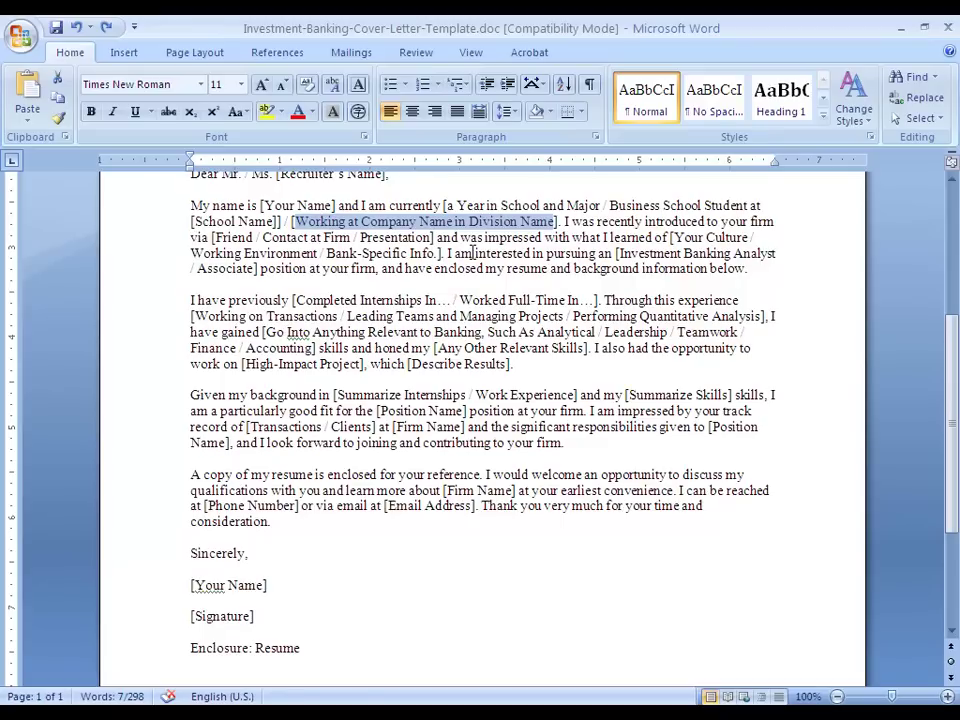
click(562, 222)
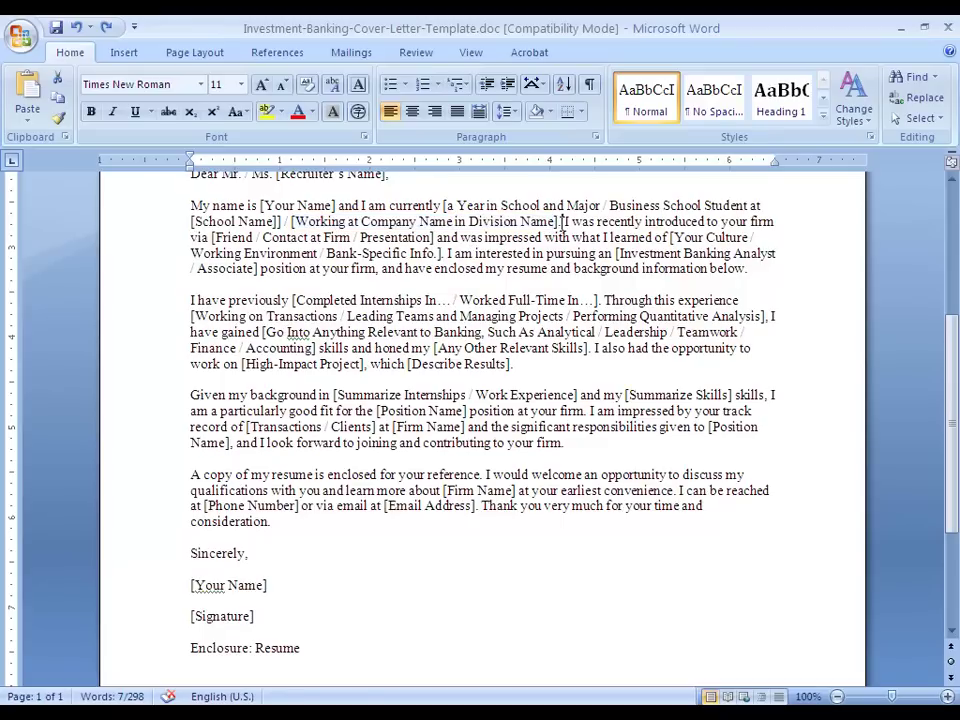
Examine the first paragraph's introduction sentence with its contact and bank-specific placeholders, then its closing sentence about the desired position.
drag(562, 222, 442, 254)
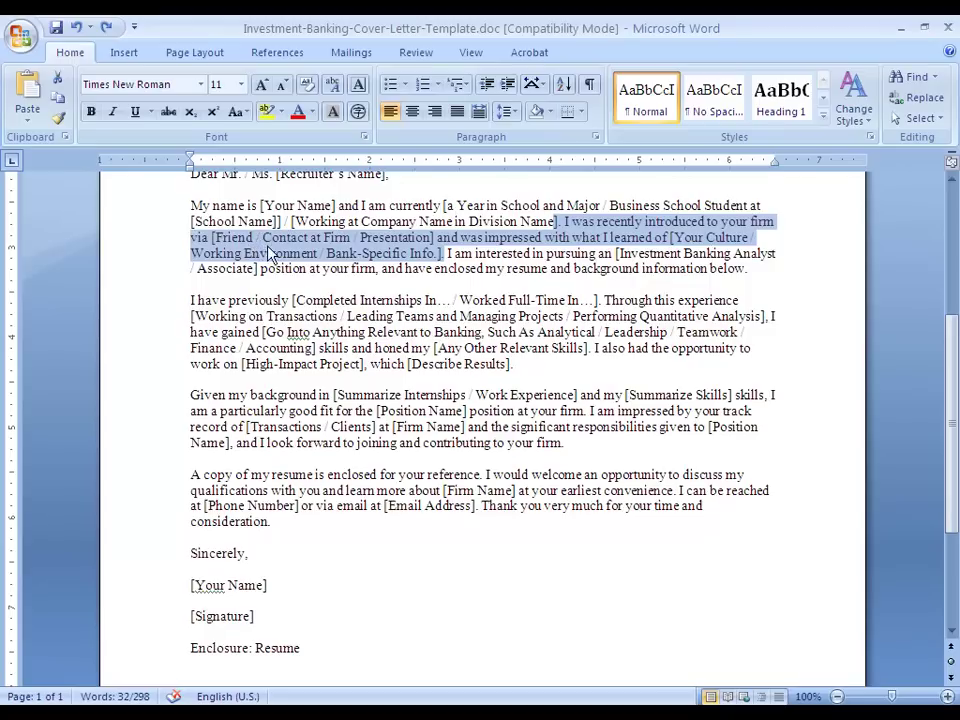
drag(270, 242, 420, 232)
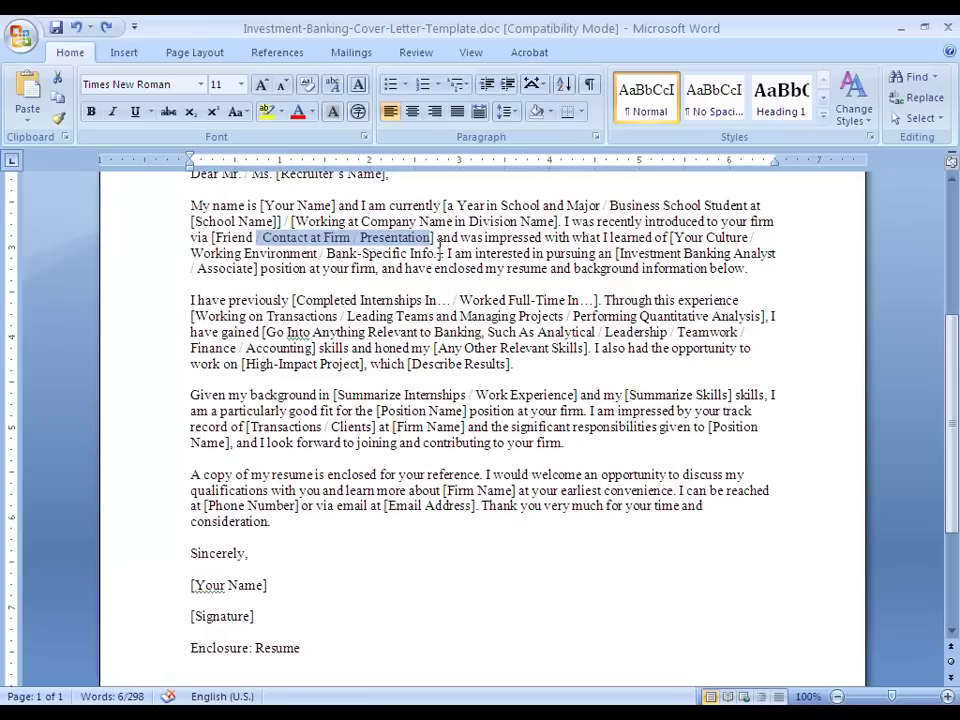
drag(441, 253, 669, 238)
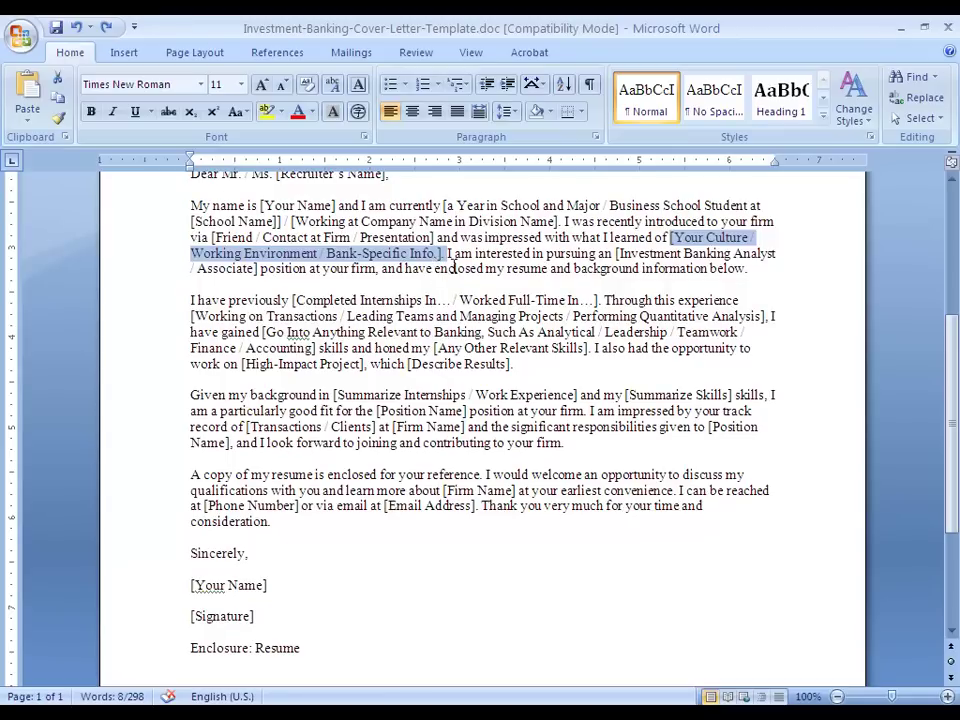
click(443, 254)
drag(443, 254, 770, 265)
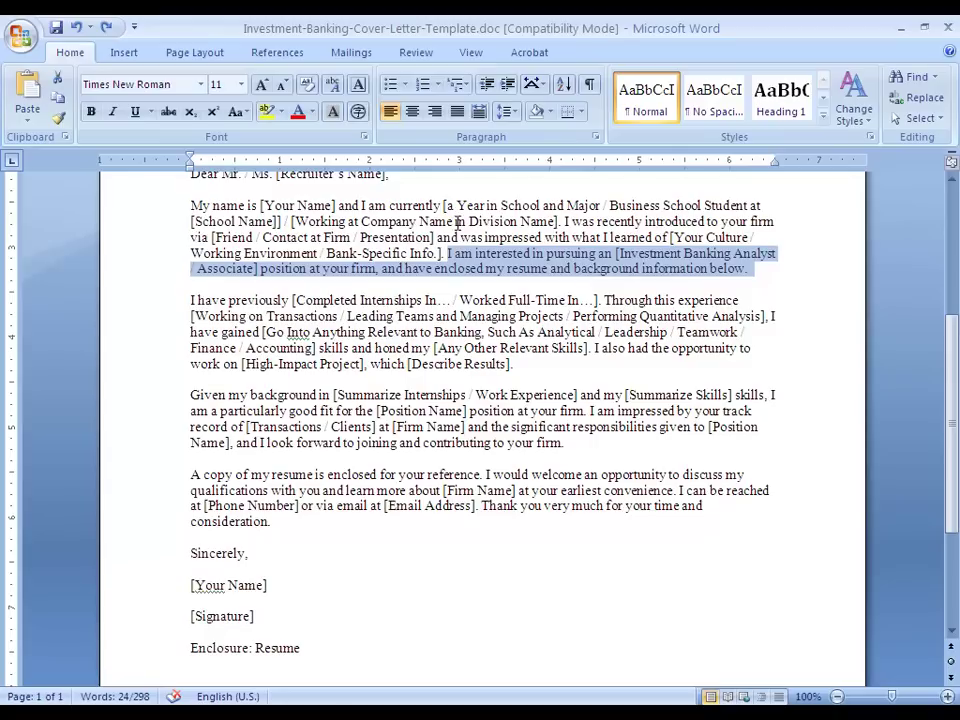
drag(446, 205, 596, 205)
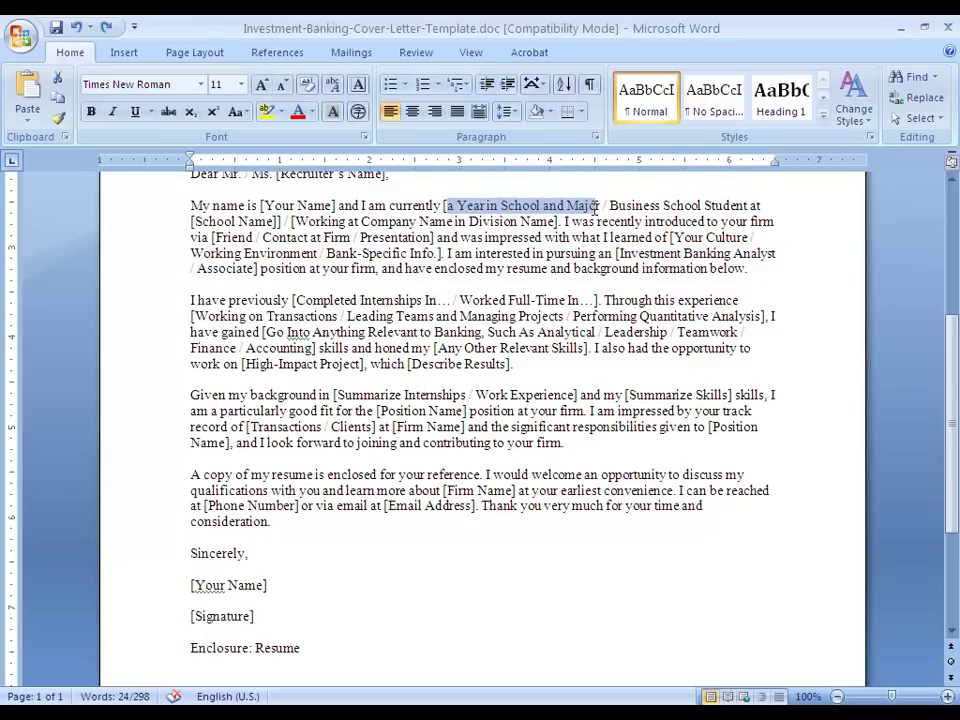
drag(447, 253, 737, 275)
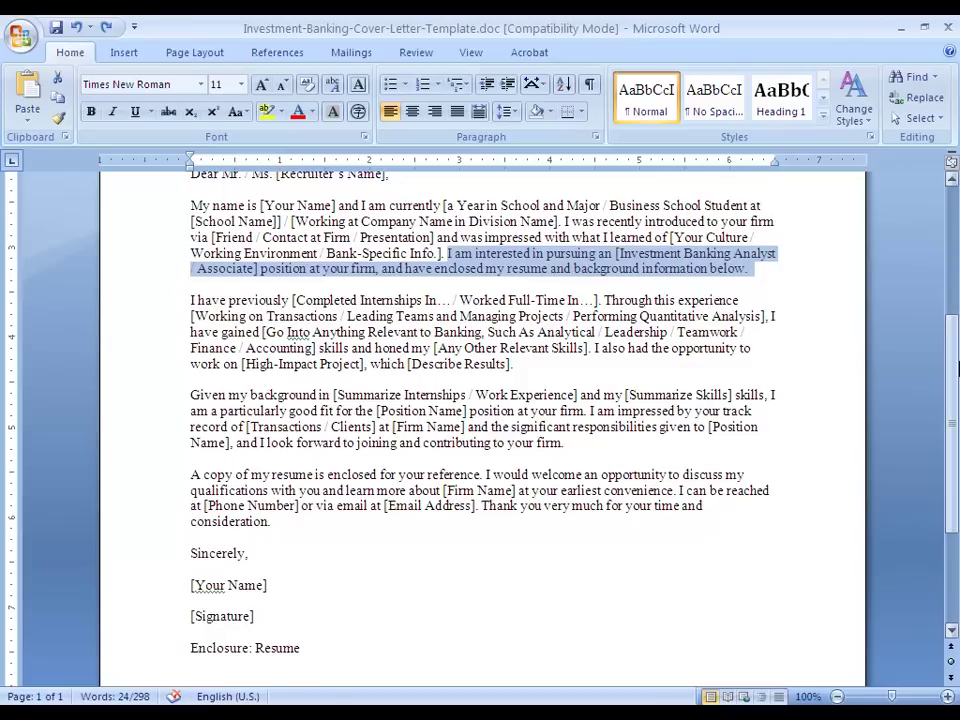
Review the second body paragraph about previous internships and work experience by selecting it.
scroll(957, 410, down, 2)
scroll(957, 410, down, 1)
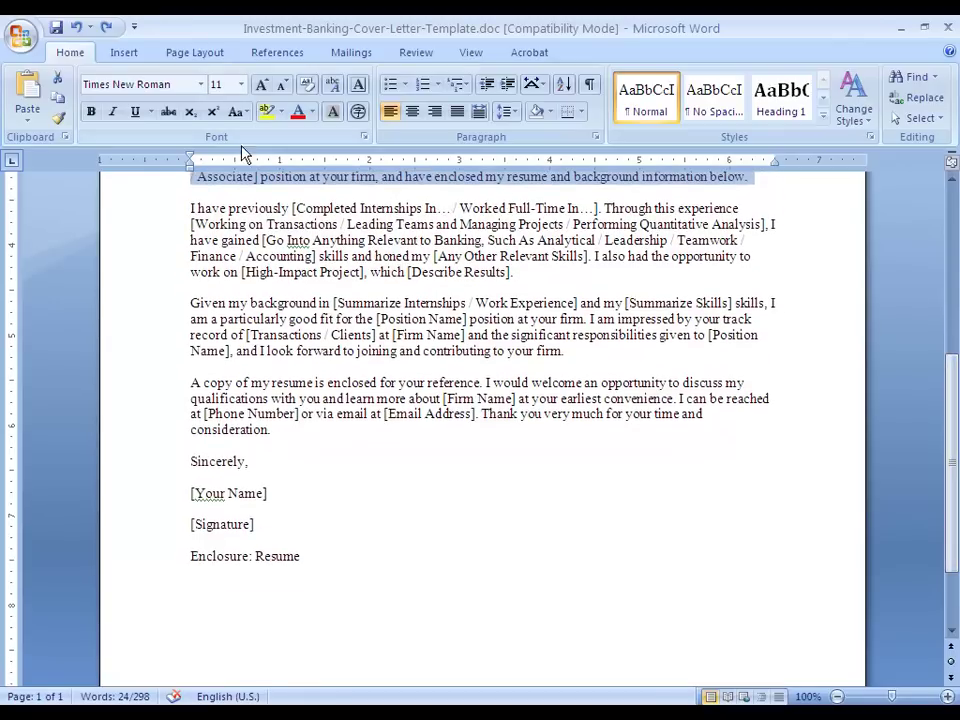
drag(192, 209, 588, 276)
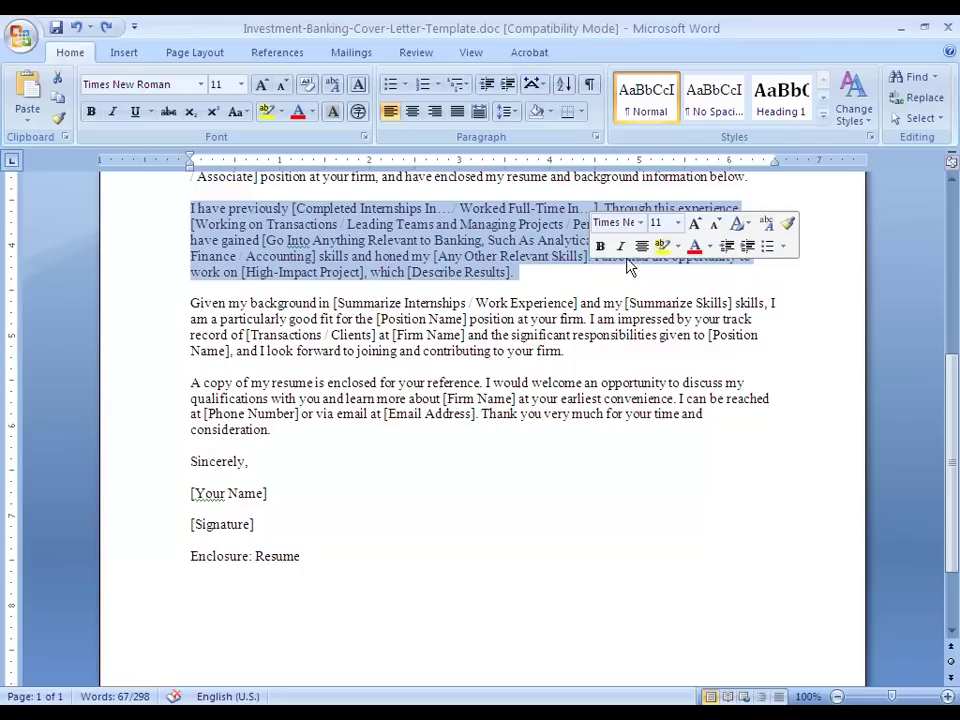
drag(437, 208, 482, 243)
click(535, 240)
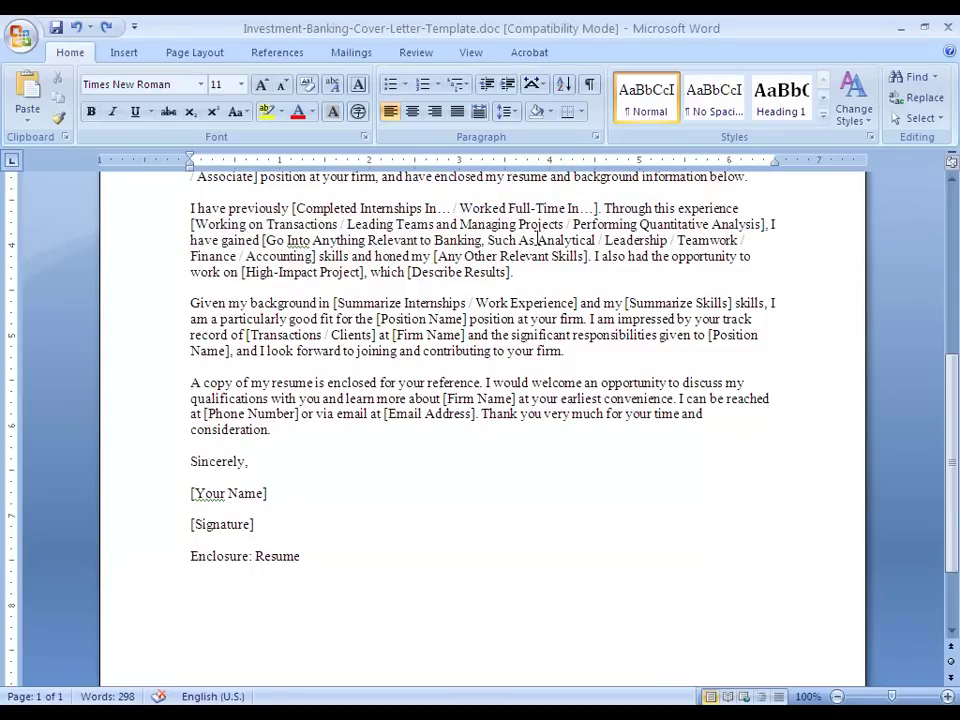
Select the "[Completed Internships In… / Worked Full-Time In…]" placeholder in the second body paragraph.
key(Left)
key(Left)
key(ctrl+Left)
key(ctrl+Left)
key(ctrl+Left)
key(ctrl+Left)
key(ctrl+shift+Right)
key(ctrl+shift+Right)
key(ctrl+shift+Right)
key(ctrl+shift+Right)
key(ctrl+shift+Right)
key(ctrl+shift+Right)
key(ctrl+shift+Right)
key(ctrl+shift+Right)
key(ctrl+shift+Right)
key(ctrl+shift+Right)
key(ctrl+shift+Right)
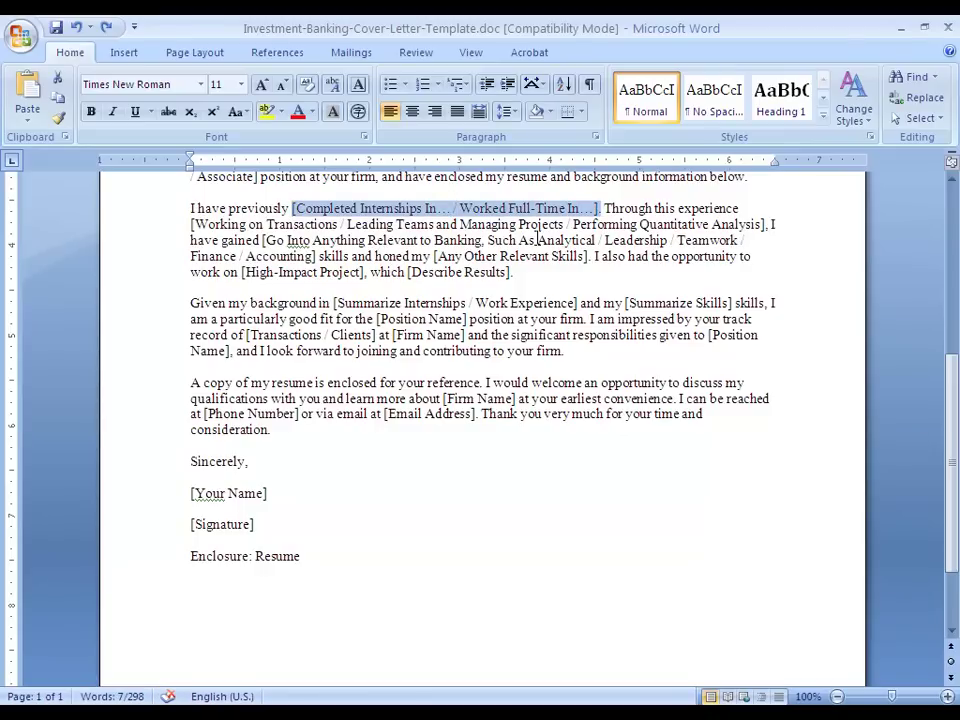
Highlight "Through this experience [Working on Transactions / Leading Teams and Managing Projects /" in the second body paragraph.
key(Right)
key(shift+Right)
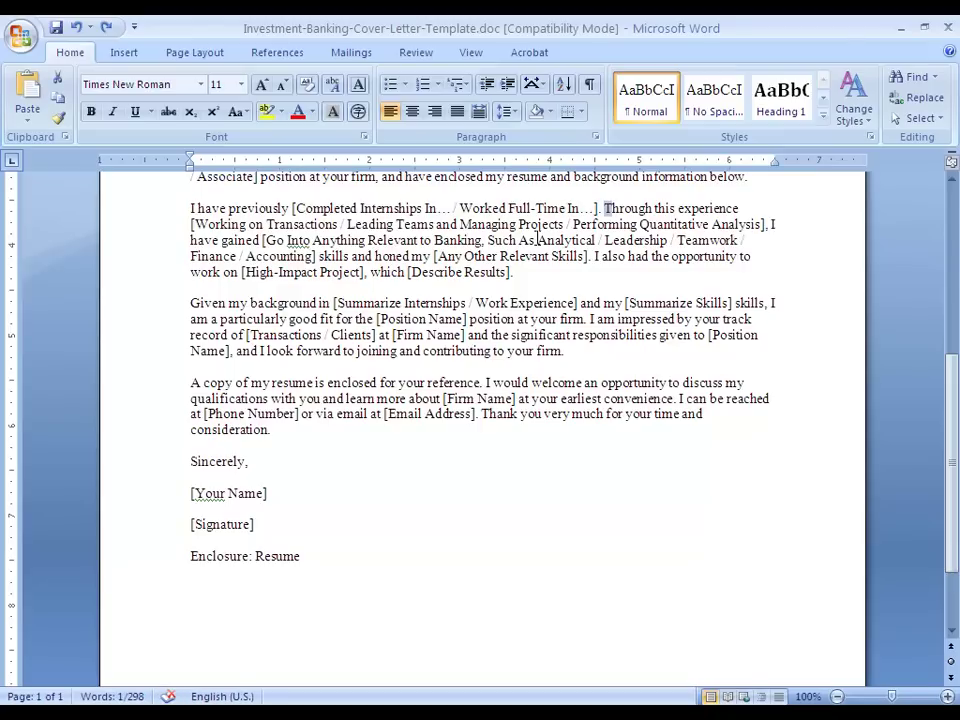
key(ctrl+shift+Right)
key(ctrl+shift+Right)
key(ctrl+shift+Right)
key(ctrl+shift+Right)
key(ctrl+shift+Right)
key(ctrl+shift+Right)
key(ctrl+shift+Right)
key(ctrl+shift+Right)
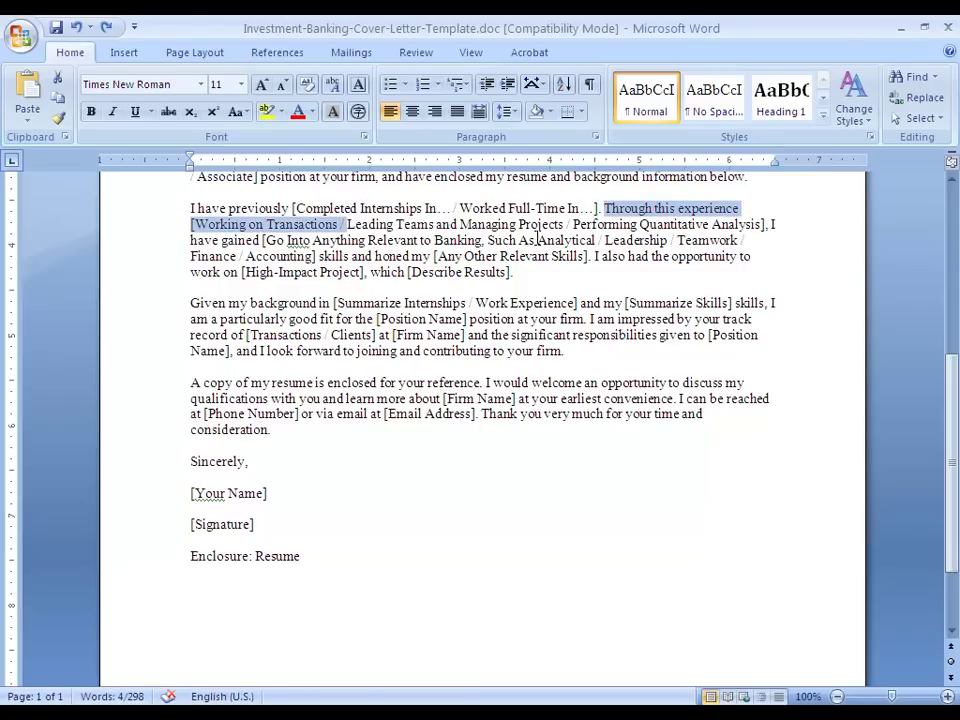
key(ctrl+shift+Right)
key(ctrl+shift+Right)
key(ctrl+shift+Right)
key(ctrl+shift+Right)
key(ctrl+shift+Right)
key(ctrl+shift+Right)
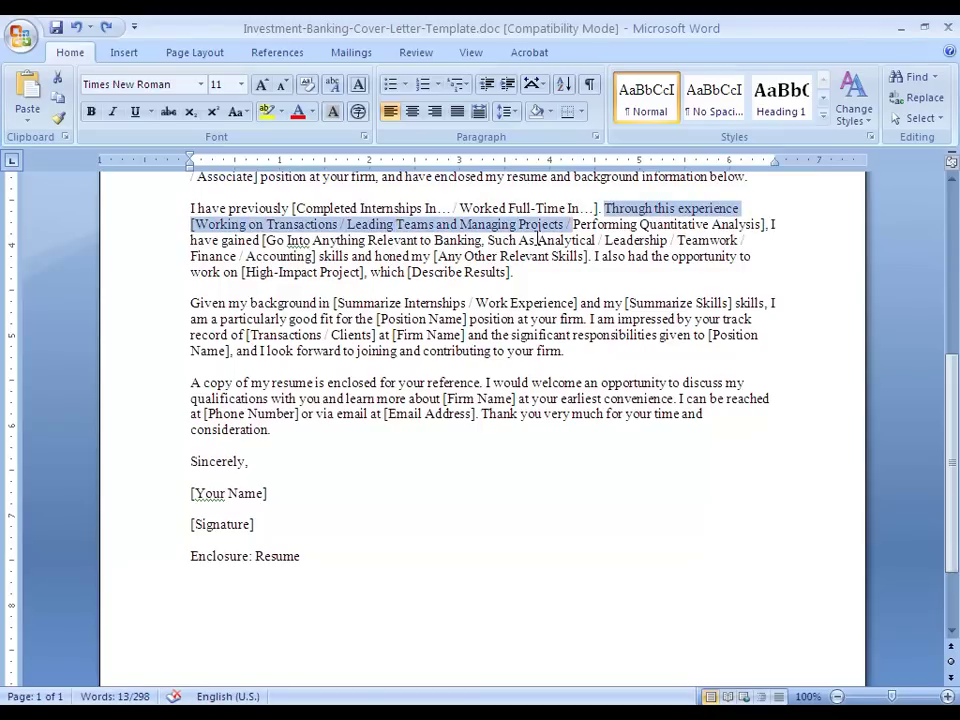
click(538, 240)
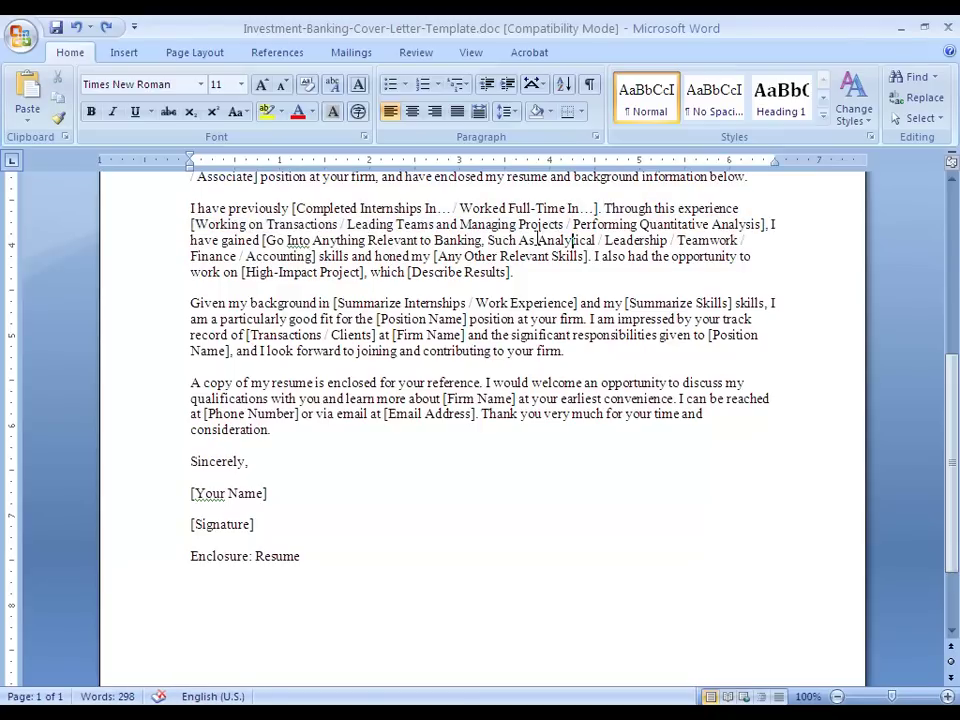
Select the example skills "Such As Analytical / Leadership / Teamwork / Finance / Accounting]" in the second body paragraph.
drag(488, 240, 540, 245)
key(ctrl+shift+Right)
key(ctrl+shift+Right)
key(ctrl+shift+Right)
key(ctrl+shift+Right)
key(ctrl+shift+Right)
key(ctrl+shift+Right)
key(ctrl+shift+Right)
key(ctrl+shift+Right)
key(ctrl+shift+Right)
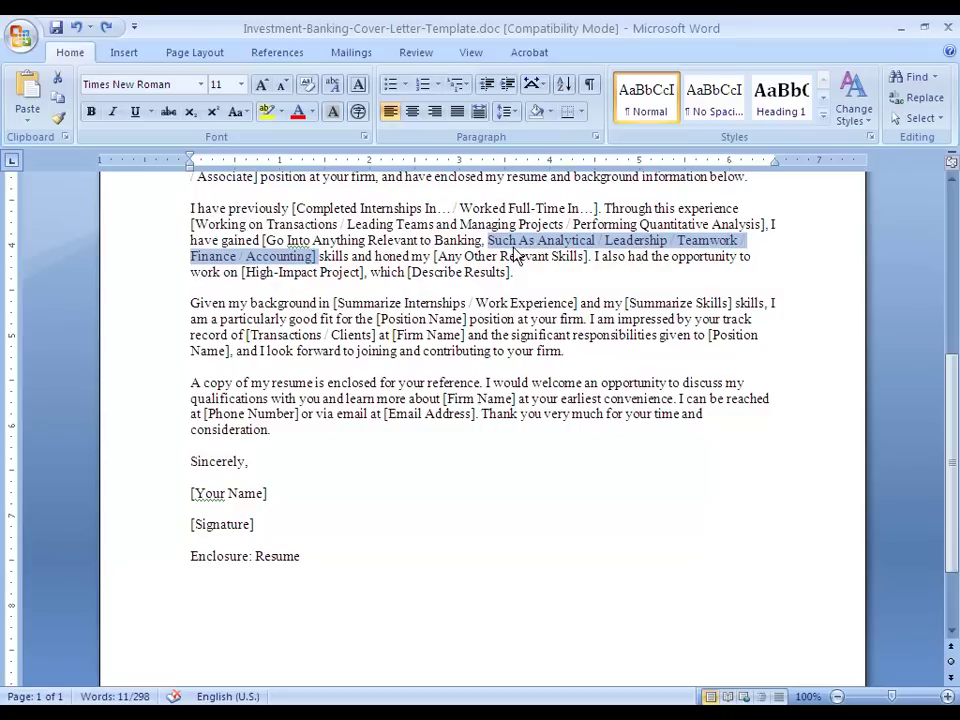
Select the "[Any Other Relevant Skills]" placeholder in the second body paragraph.
click(431, 256)
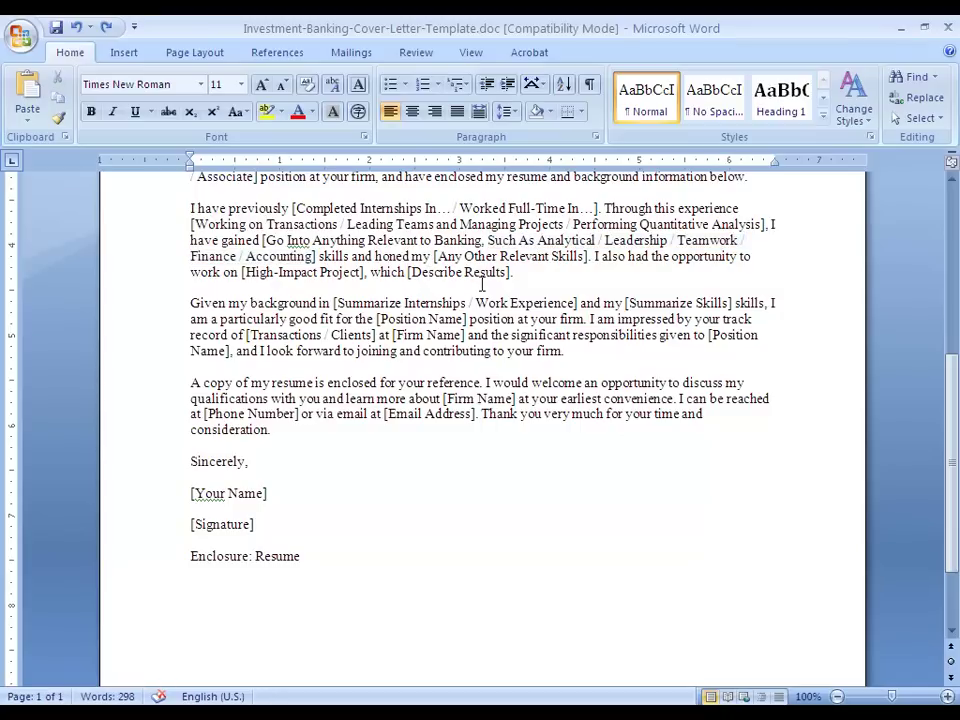
key(ctrl+shift+Right)
key(ctrl+shift+Right)
key(ctrl+shift+Right)
key(ctrl+shift+Right)
key(ctrl+shift+Right)
key(ctrl+shift+Right)
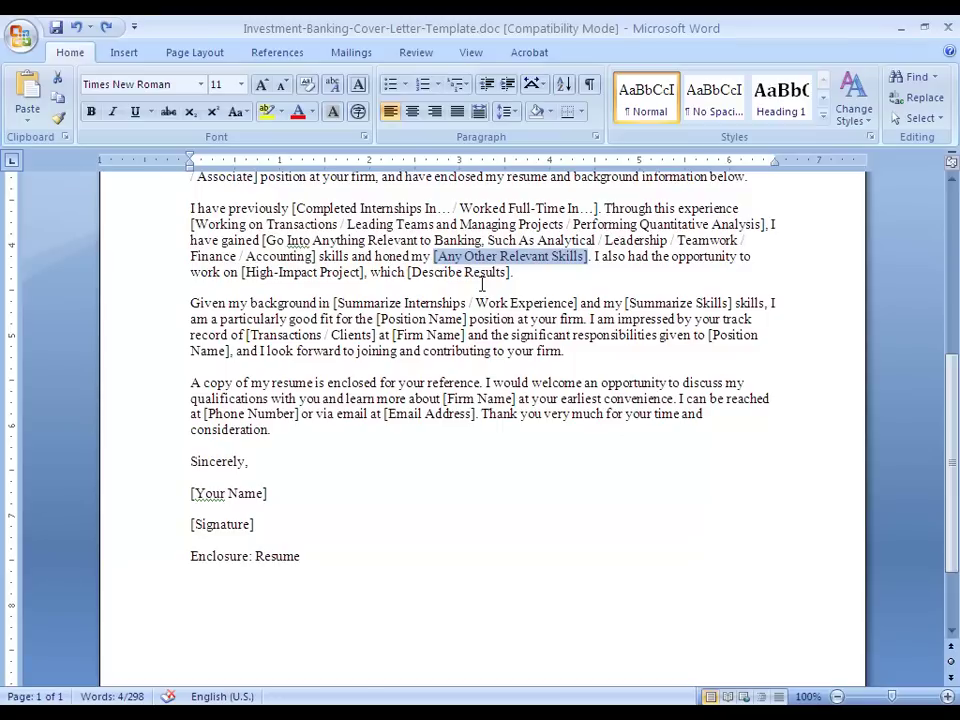
Go back to the skills list and select the text from "Banking, Such As Analytical" through "Accounting]".
key(Up)
key(ctrl+shift+Right)
key(ctrl+shift+Right)
key(ctrl+shift+Right)
key(ctrl+shift+Right)
key(ctrl+shift+Right)
key(ctrl+shift+Right)
key(ctrl+shift+Right)
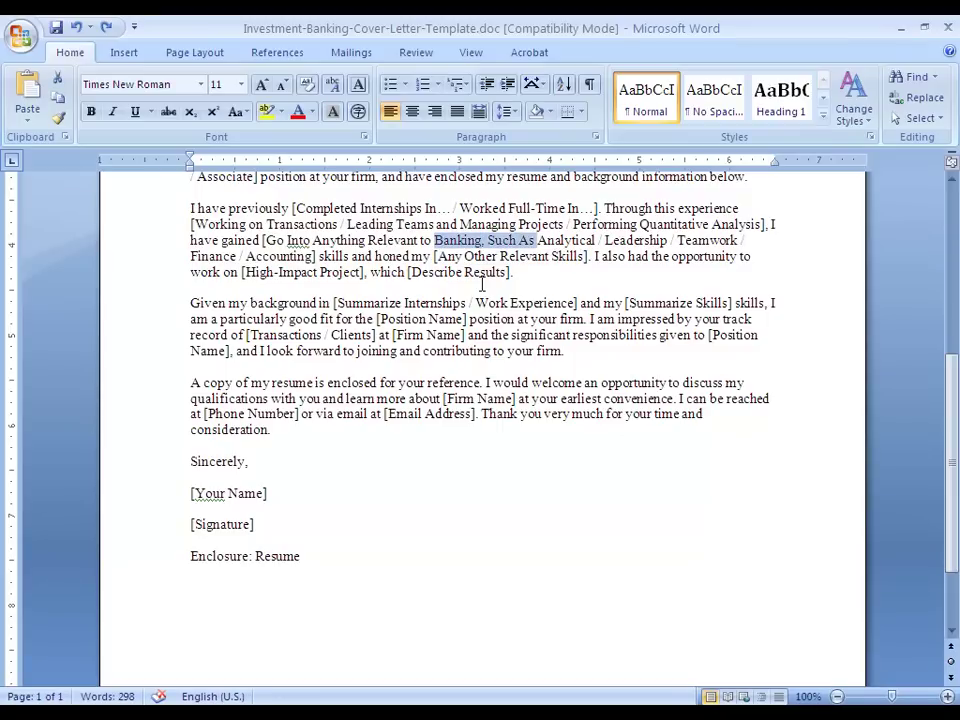
key(ctrl+shift+Right)
key(ctrl+shift+Right)
key(ctrl+shift+Right)
key(ctrl+shift+Right)
key(ctrl+shift+Right)
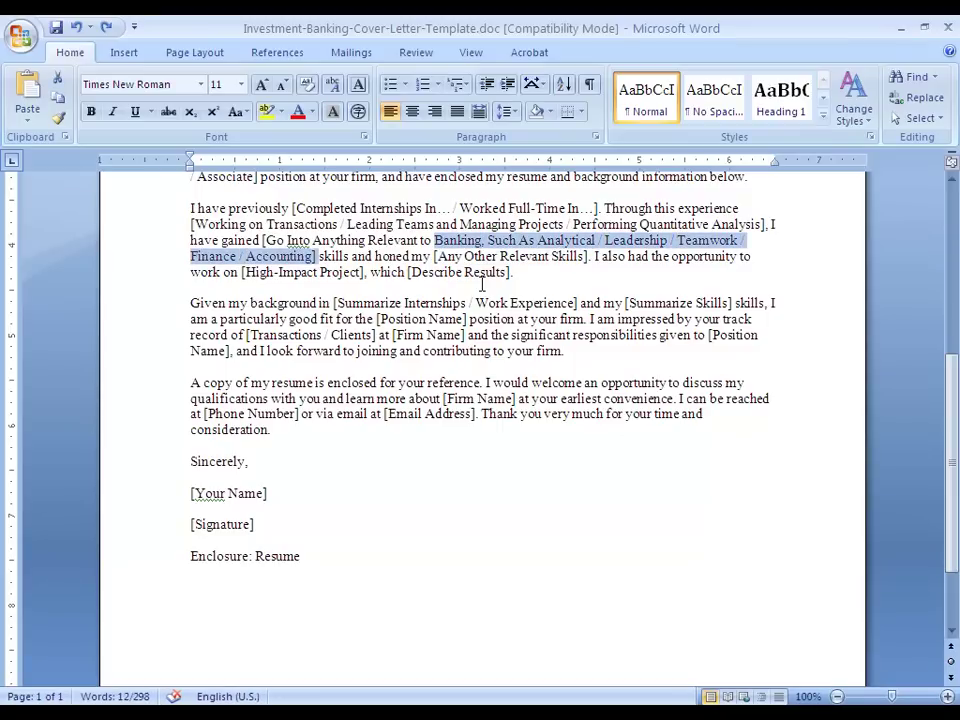
Return to the "Any Other Relevant Skills" placeholder and select its wording.
key(Right)
key(ctrl+Right)
key(ctrl+Right)
key(ctrl+Right)
key(ctrl+Right)
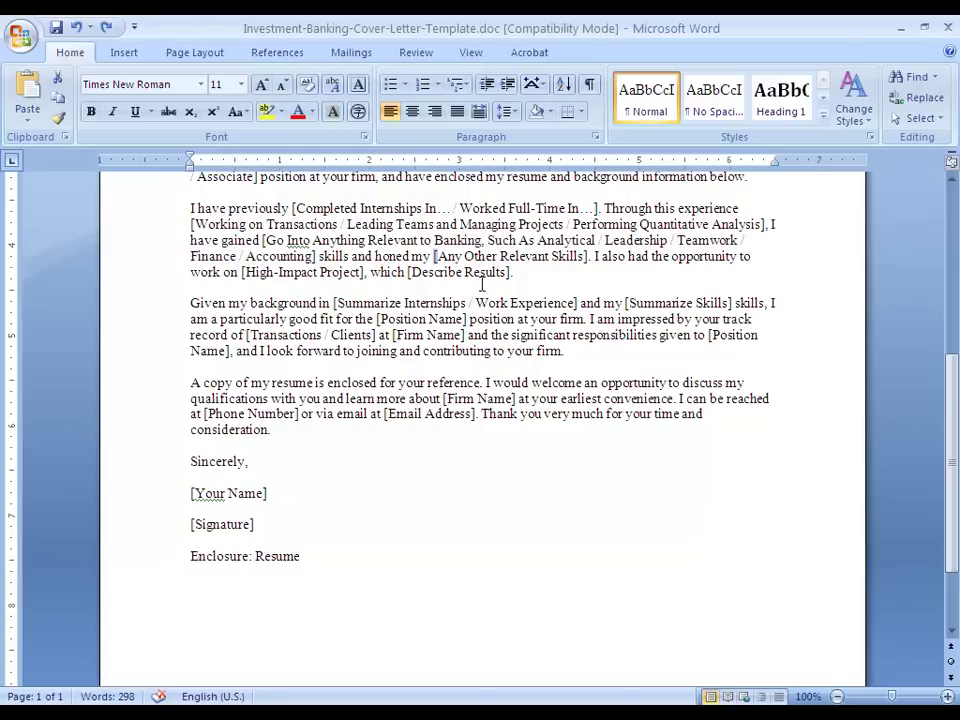
key(ctrl+shift+Right)
key(ctrl+shift+Right)
key(ctrl+shift+Right)
key(ctrl+shift+Right)
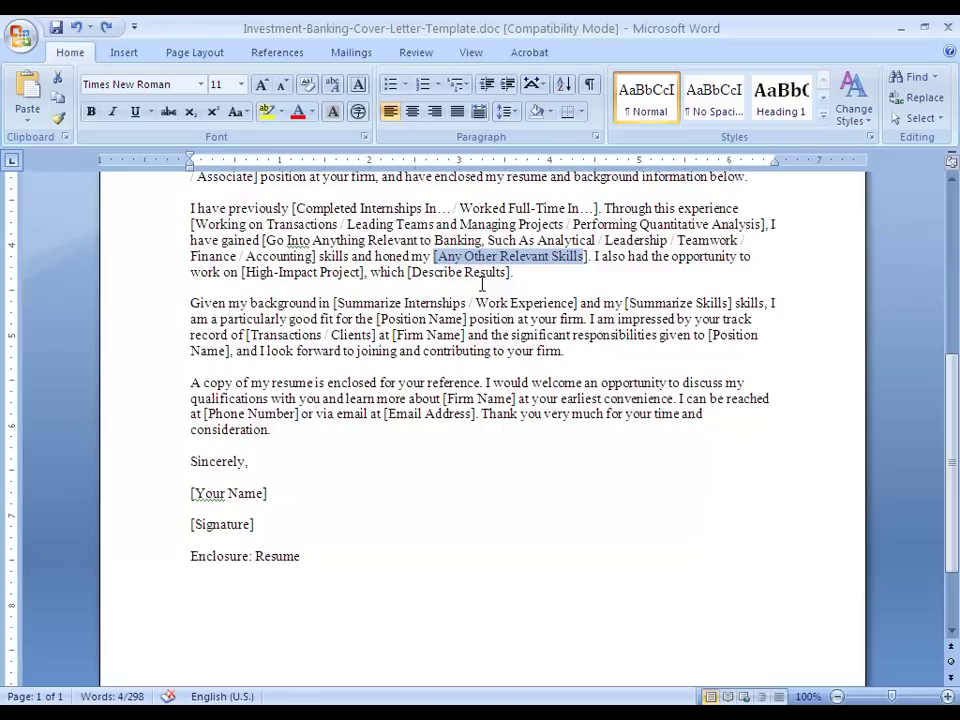
key(Up)
key(Up)
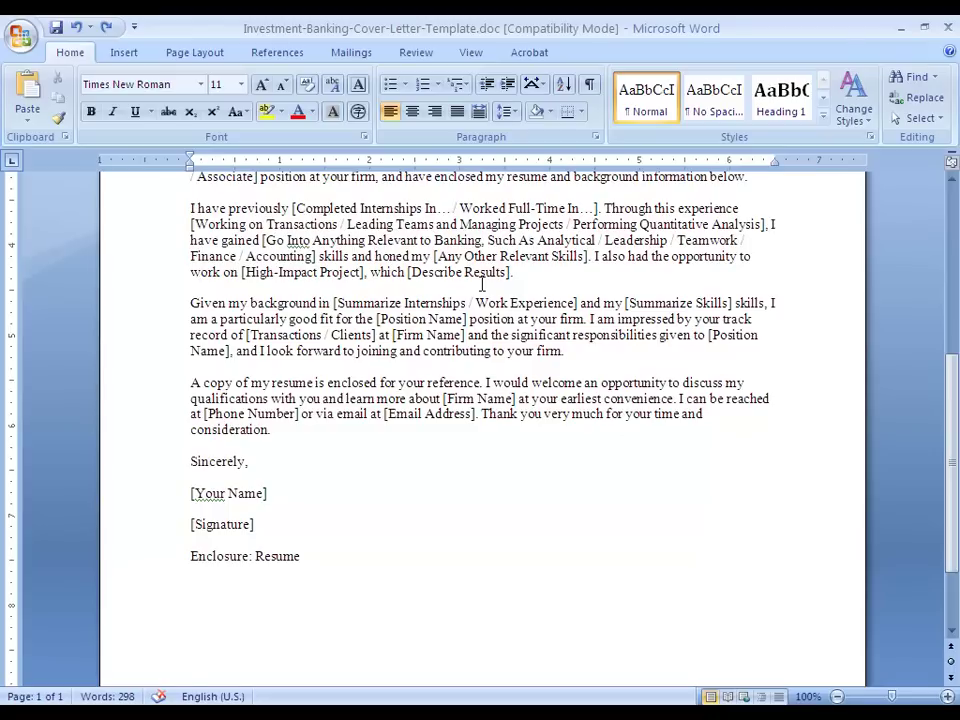
key(Up)
key(Down)
key(Down)
key(Down)
key(Down)
key(Down)
key(Up)
key(Up)
key(Up)
key(Down)
Select the sentence "I also had the opportunity to work on [High-Impact Project], which [Describe Results].".
key(ctrl+Right)
key(ctrl+Right)
key(ctrl+Right)
key(ctrl+Right)
key(ctrl+Right)
key(ctrl+shift+Right)
key(ctrl+shift+Right)
key(ctrl+shift+Right)
key(ctrl+shift+Right)
key(ctrl+shift+Right)
key(ctrl+shift+Right)
key(ctrl+shift+Right)
key(ctrl+shift+Right)
key(ctrl+shift+Right)
key(ctrl+shift+Right)
key(ctrl+shift+Right)
key(ctrl+shift+Right)
key(ctrl+shift+Right)
key(ctrl+shift+Right)
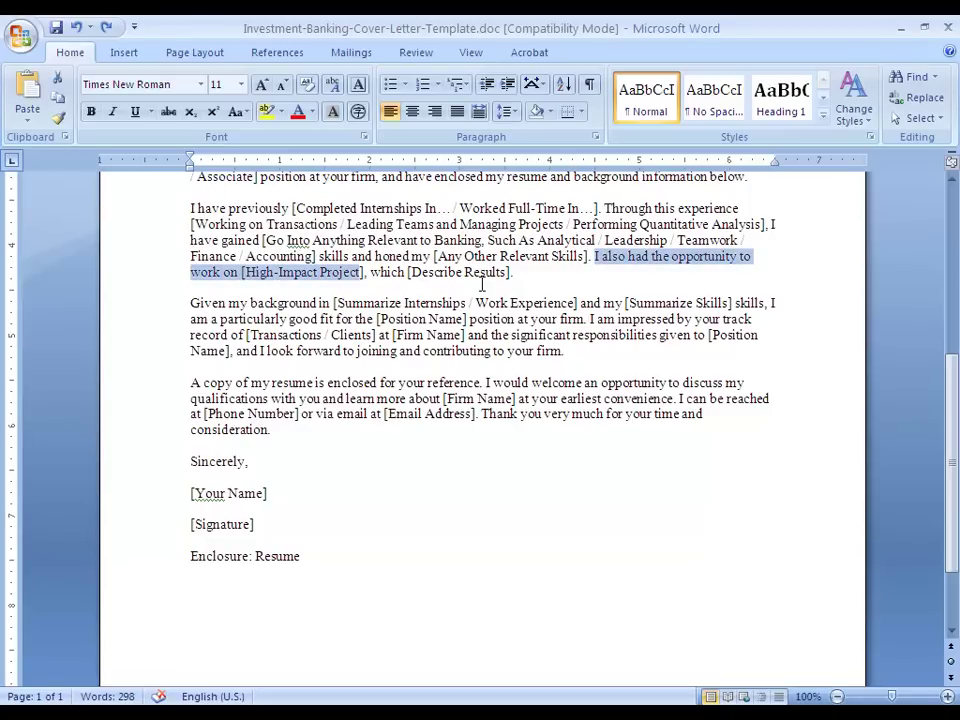
key(ctrl+shift+Right)
key(ctrl+shift+Right)
key(ctrl+shift+Right)
key(ctrl+shift+Right)
key(ctrl+shift+Right)
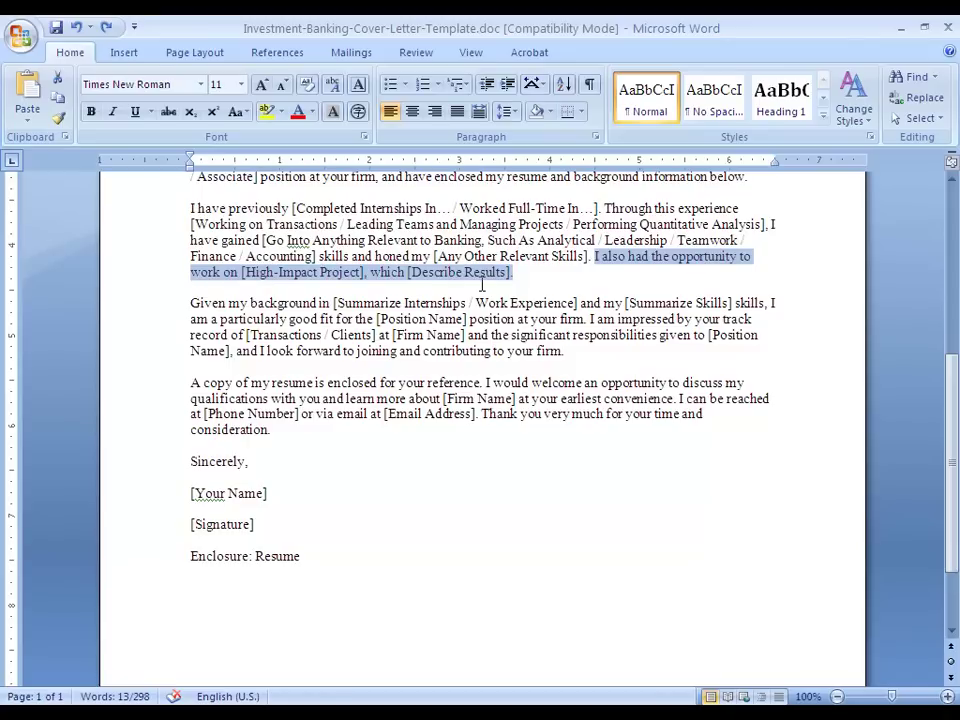
Select the "[Describe Results]" placeholder and review the whole second body paragraph by selecting it.
click(483, 285)
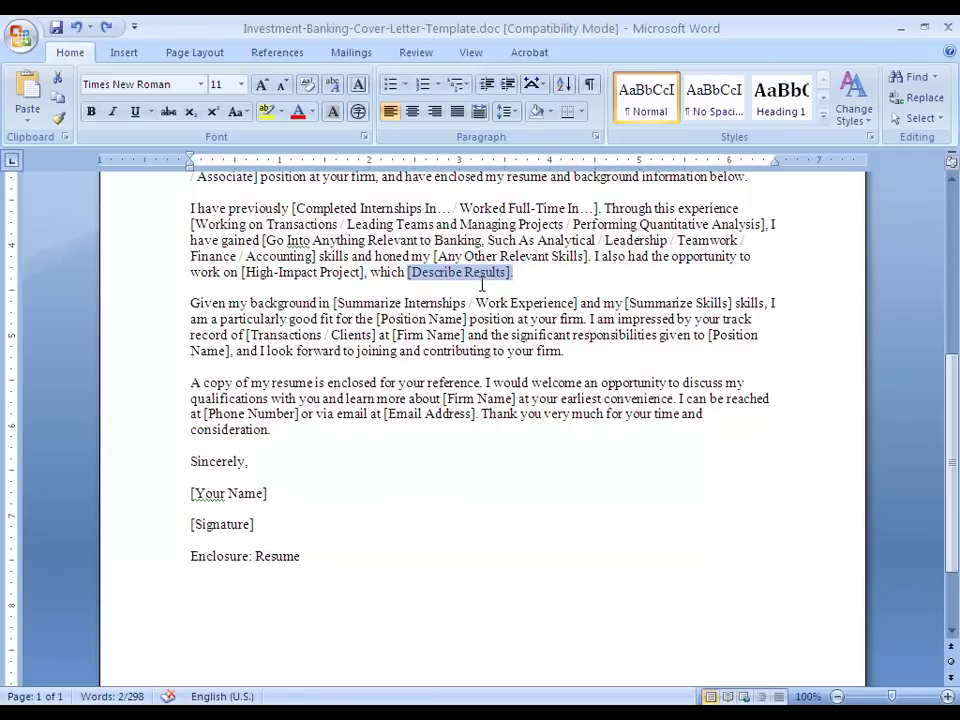
click(482, 290)
drag(519, 274, 165, 270)
scroll(958, 453, down, 2)
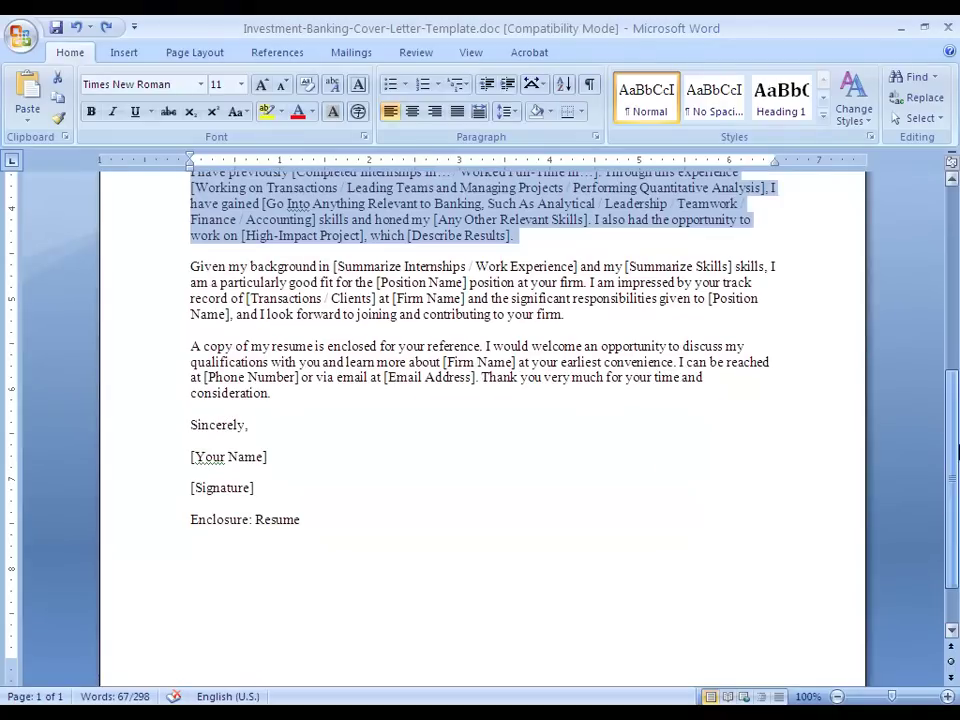
Review the "Given my background in" paragraph and the resume and contact paragraph below it by selecting them.
drag(657, 298, 152, 261)
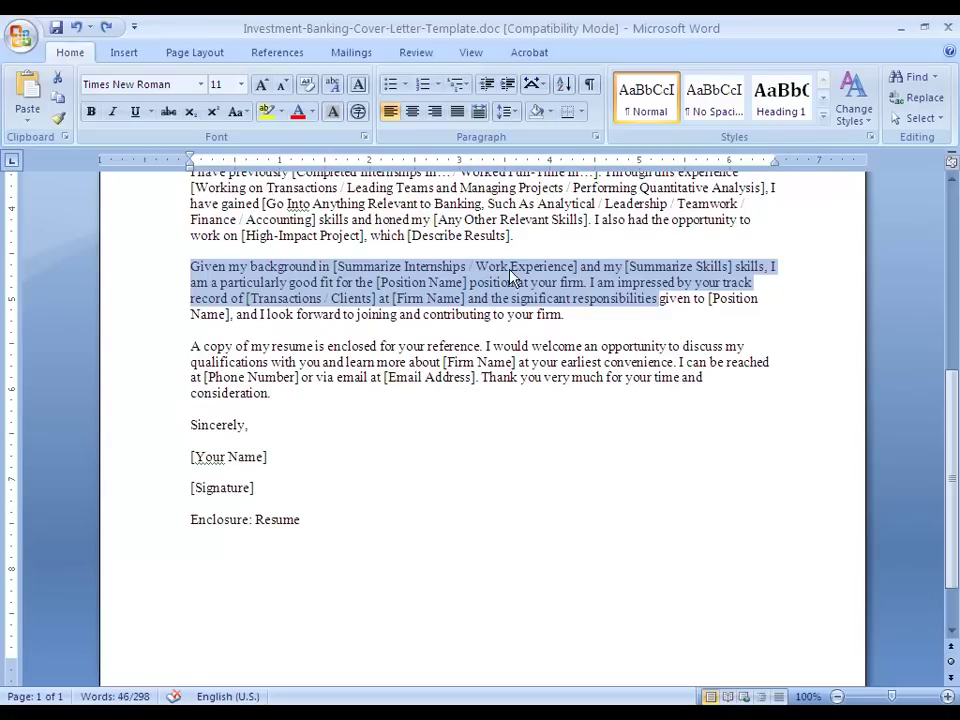
click(600, 320)
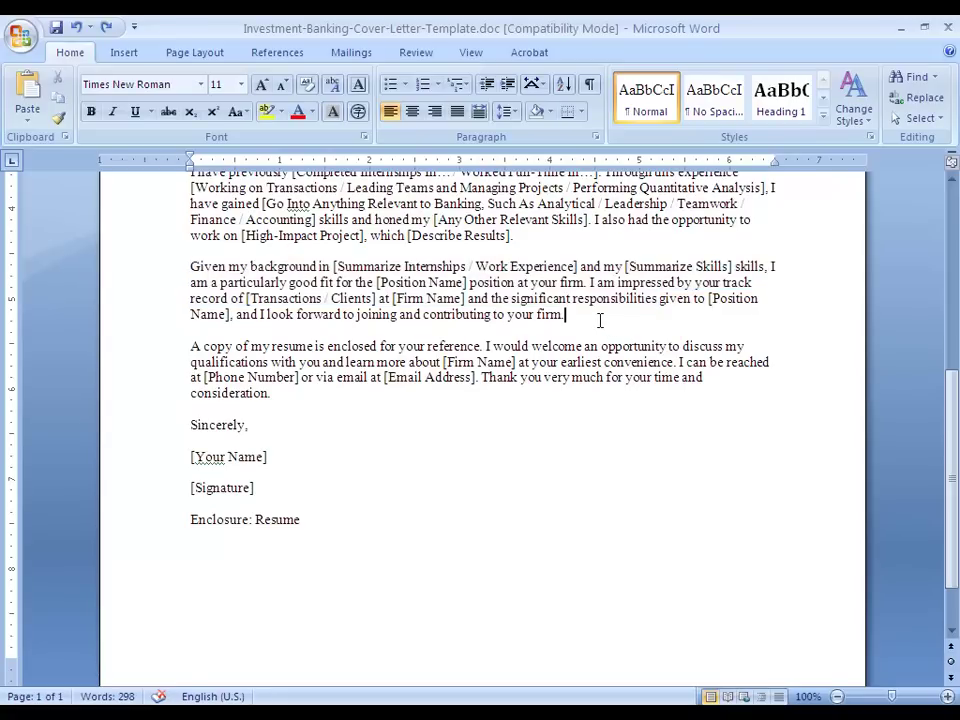
click(724, 377)
drag(724, 377, 155, 258)
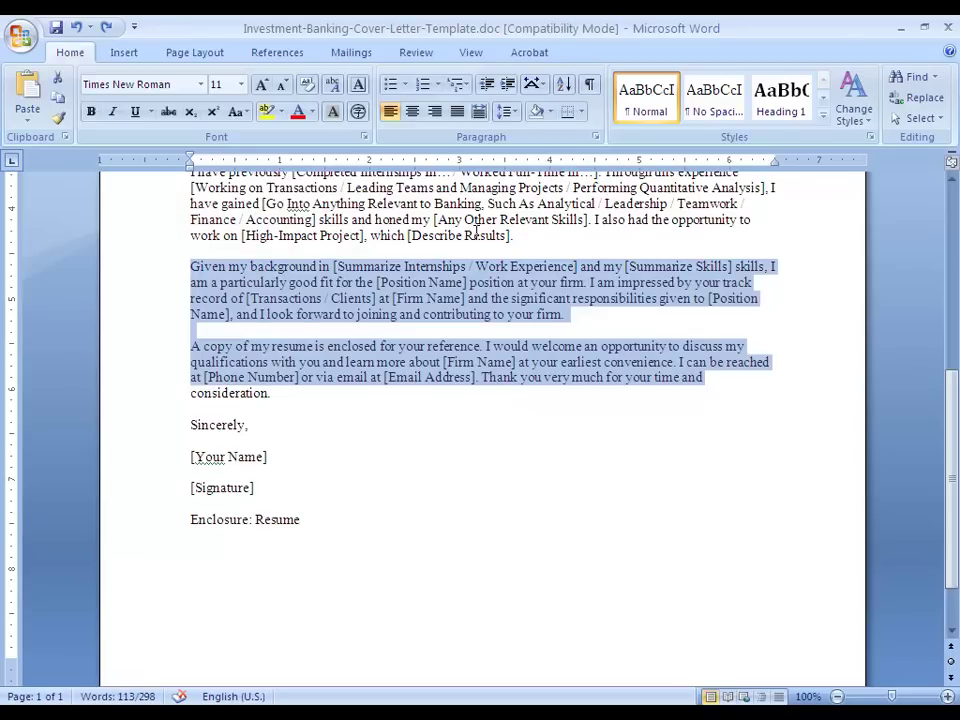
Select "Given my background in [Summarize Internships / Work Experience] and my [Summarize Skills]" in the third body paragraph.
click(336, 266)
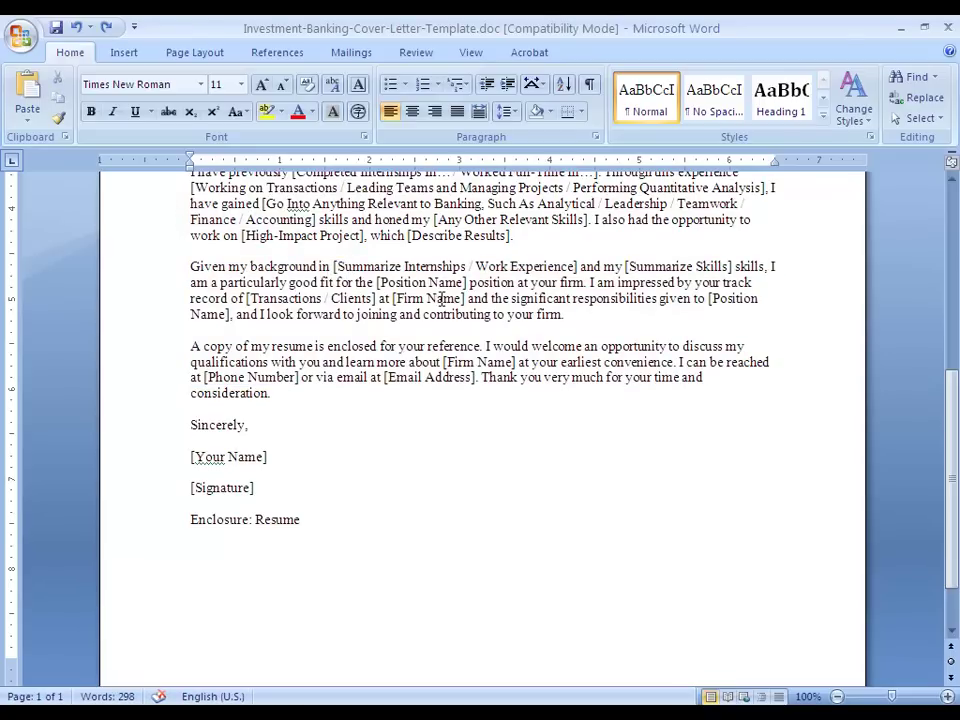
key(ctrl+Left)
key(ctrl+Left)
key(ctrl+Left)
key(ctrl+shift+Right)
key(ctrl+shift+Right)
key(ctrl+shift+Right)
key(ctrl+shift+Right)
key(ctrl+shift+Right)
key(ctrl+shift+Right)
key(ctrl+shift+Right)
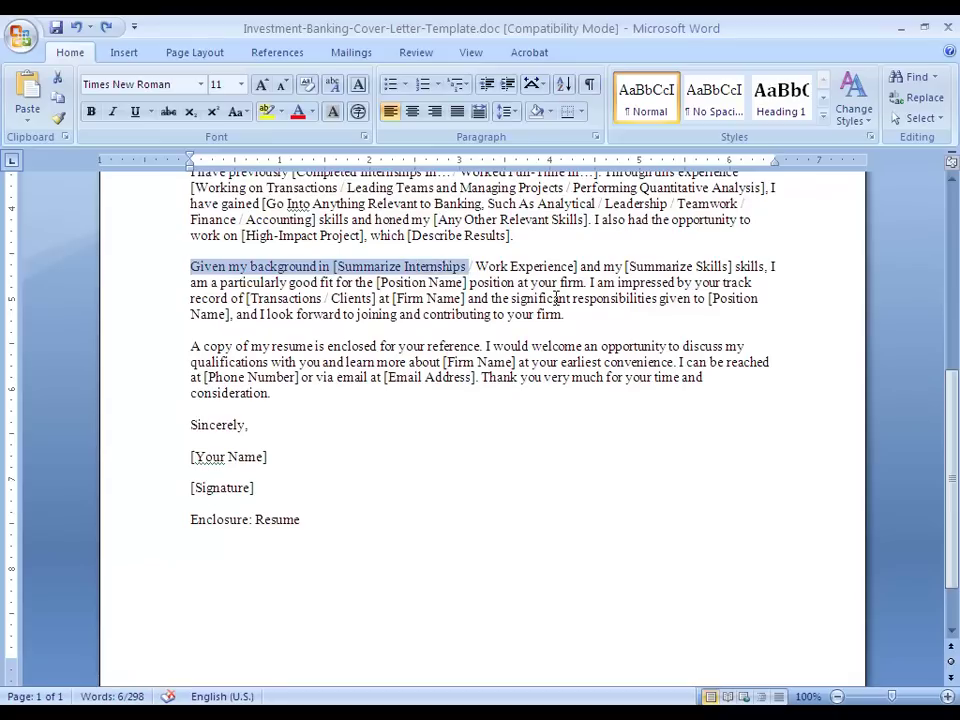
key(ctrl+shift+Right)
key(ctrl+shift+Right)
key(ctrl+shift+Right)
key(ctrl+shift+Right)
key(ctrl+shift+Right)
key(ctrl+shift+Right)
key(ctrl+shift+Right)
key(ctrl+shift+Right)
key(ctrl+shift+Right)
key(ctrl+shift+Right)
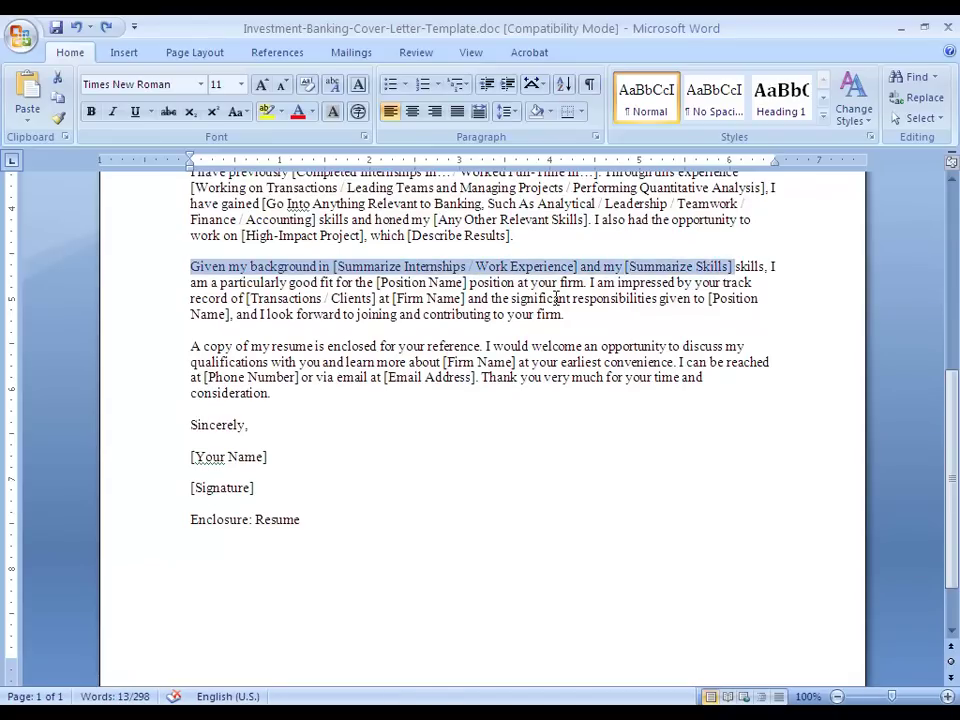
Select the "Position Name" placeholder in the third body paragraph's "particularly good fit" sentence.
key(Down)
key(ctrl+Left)
key(ctrl+Left)
key(ctrl+Left)
key(ctrl+Left)
key(ctrl+Left)
key(ctrl+Left)
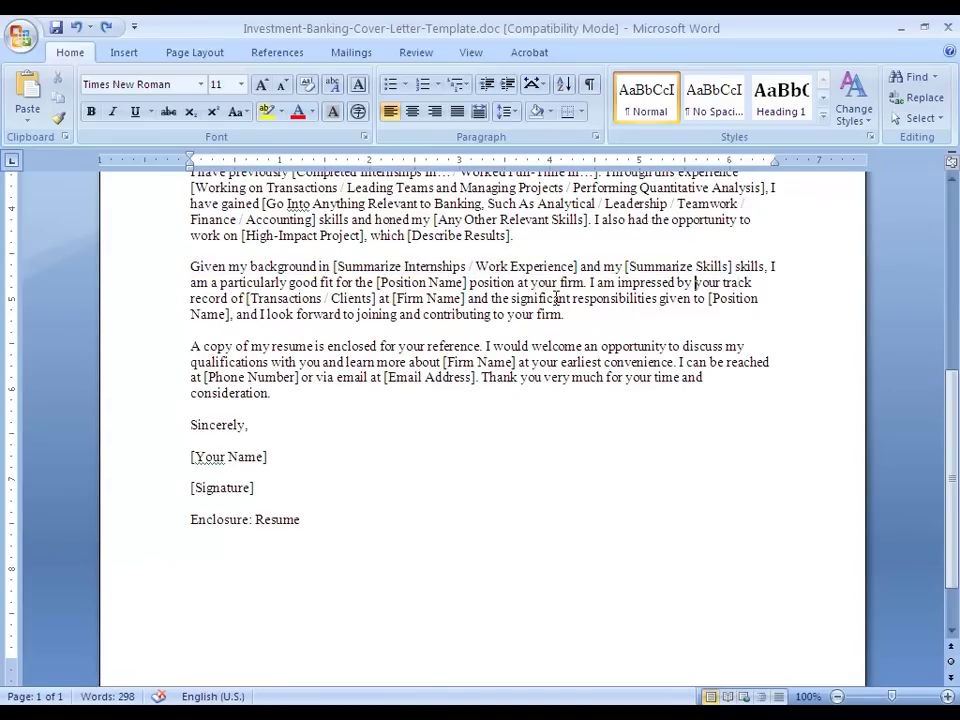
key(ctrl+Left)
key(ctrl+Left)
key(ctrl+Left)
key(ctrl+Left)
key(ctrl+shift+Left)
key(ctrl+shift+Left)
key(ctrl+shift+Left)
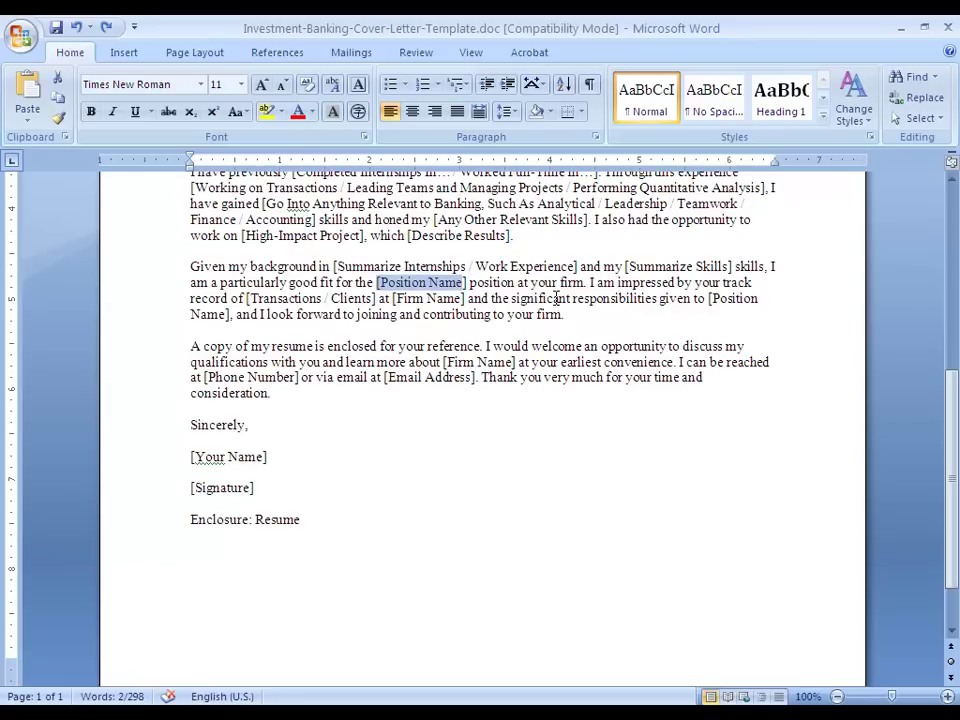
Examine the transactions, clients and firm name placeholders in the sentence about the firm's track record.
key(Down)
key(ctrl+Left)
key(ctrl+Left)
key(ctrl+Left)
key(ctrl+Left)
key(ctrl+Left)
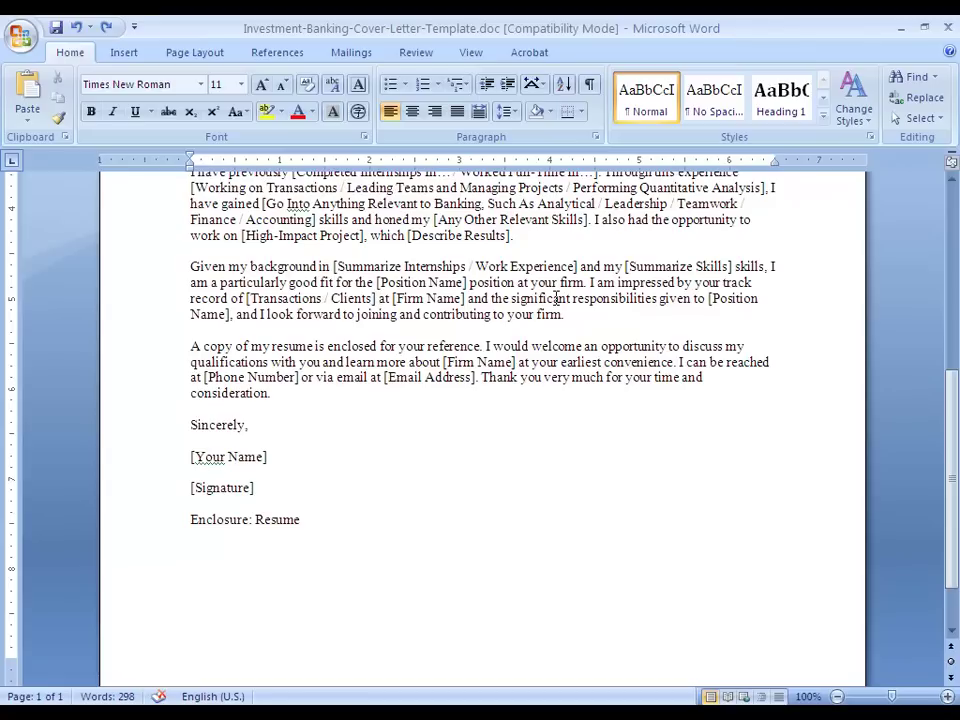
key(ctrl+Right)
key(ctrl+Right)
key(ctrl+Right)
key(ctrl+shift+Right)
key(ctrl+shift+Right)
key(ctrl+shift+Right)
key(ctrl+shift+Right)
Select the text from the second "Position Name" placeholder through "contributing to your firm" at the end of the third body paragraph.
key(ctrl+Right)
key(ctrl+Right)
key(ctrl+Right)
key(ctrl+Right)
key(ctrl+Right)
key(ctrl+Right)
key(ctrl+Right)
key(ctrl+shift+Right)
key(ctrl+shift+Right)
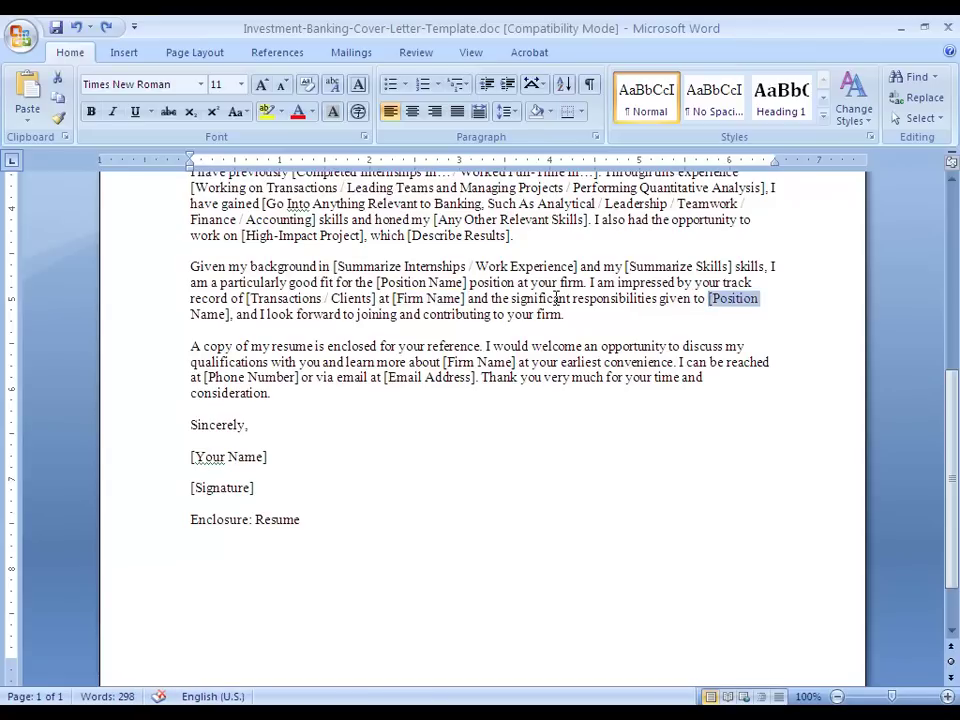
key(ctrl+shift+Right)
key(ctrl+shift+Right)
key(ctrl+shift+Right)
key(ctrl+shift+Right)
key(ctrl+shift+Right)
key(ctrl+shift+Right)
key(ctrl+shift+Right)
key(ctrl+shift+Right)
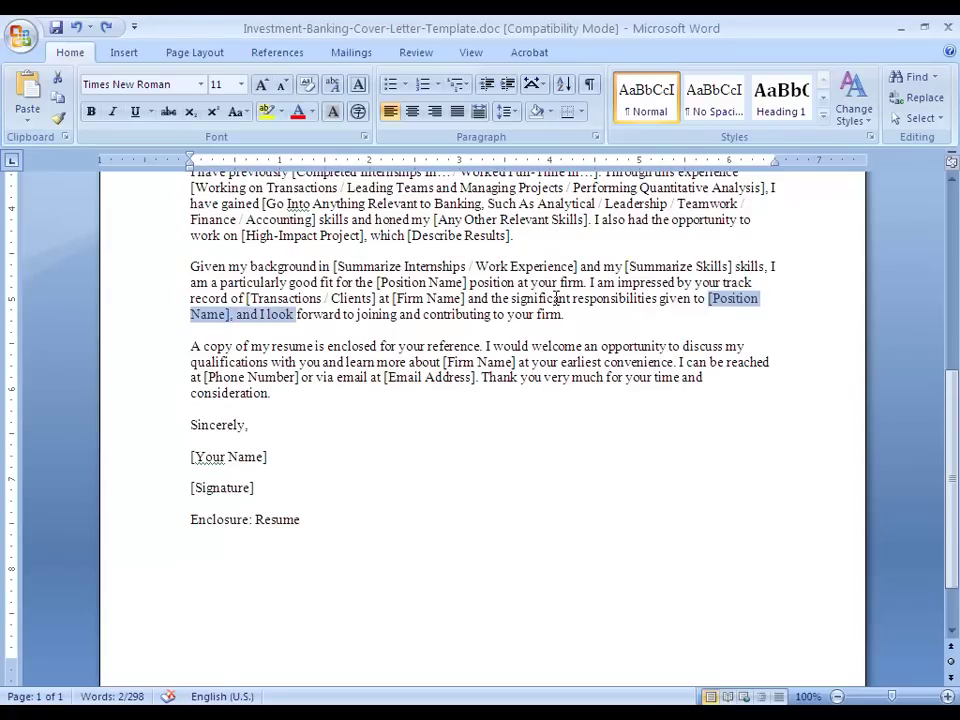
key(ctrl+shift+Right)
key(ctrl+shift+Right)
key(ctrl+shift+Right)
key(ctrl+shift+Right)
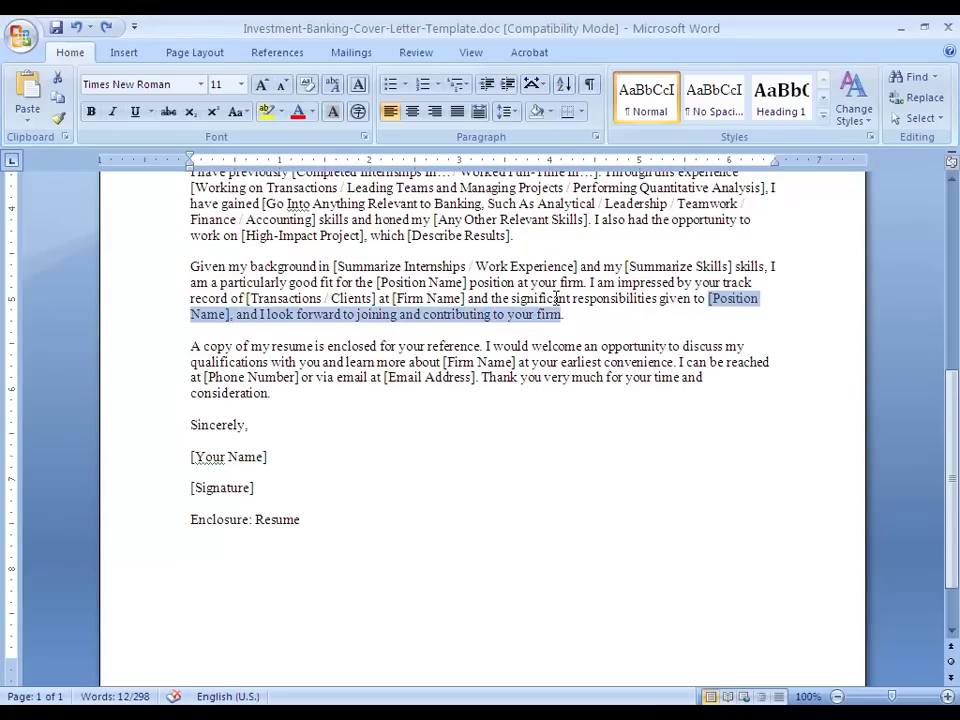
key(Right)
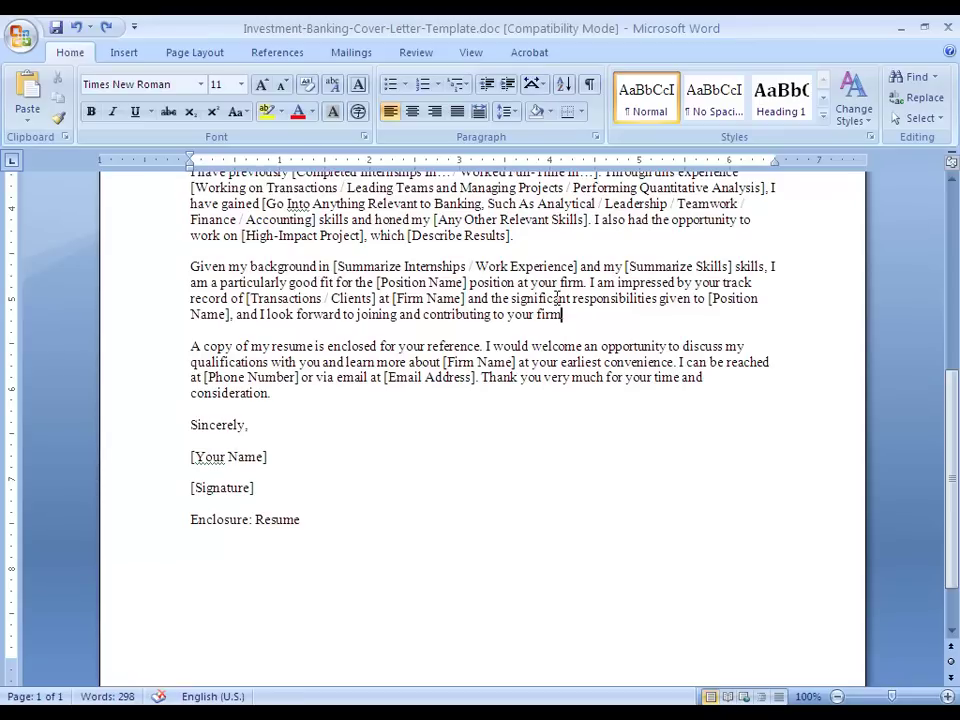
Review the "A copy of my resume" paragraph by selecting it and its phone number and email address placeholders.
scroll(955, 575, down, 1)
drag(386, 345, 185, 291)
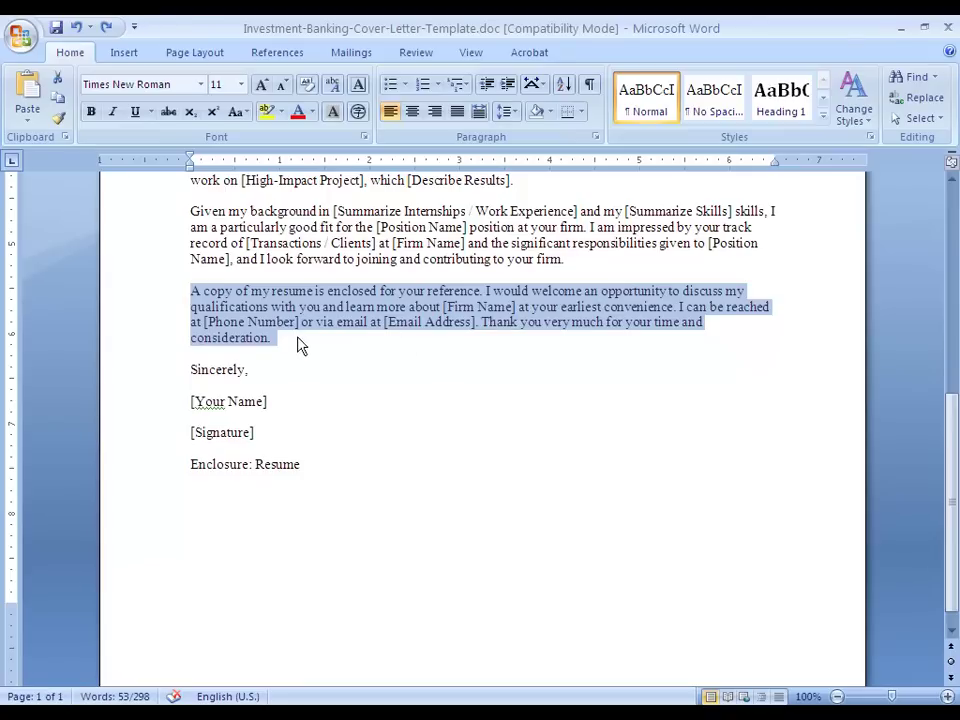
drag(207, 323, 474, 322)
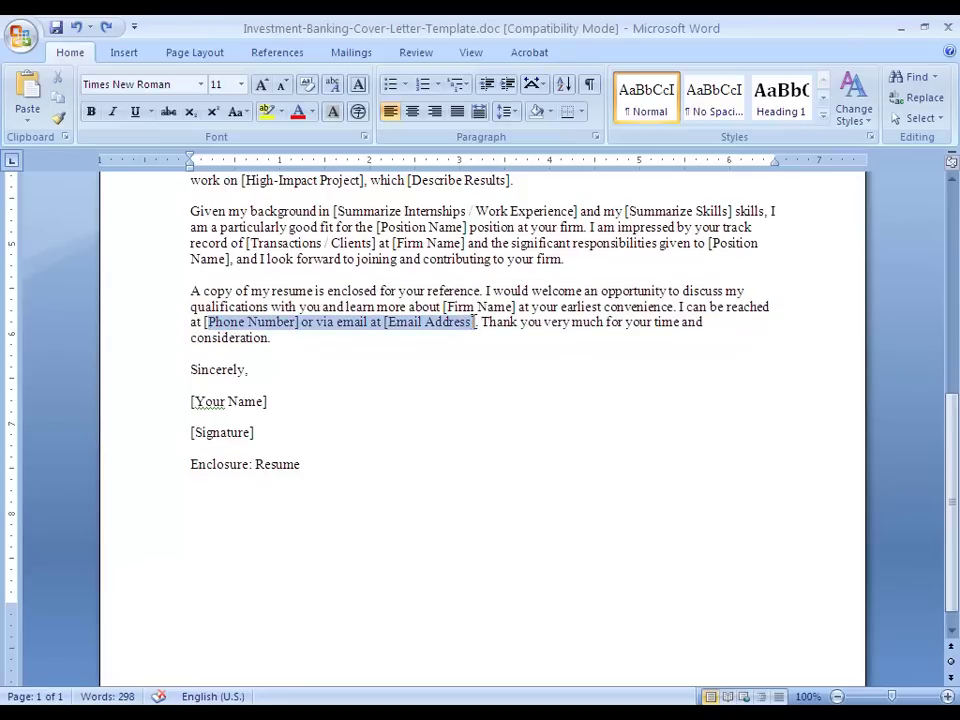
Compare the address, phone and email placeholders in the letter's header with the phone and email placeholders in the last body paragraph.
drag(955, 507, 955, 299)
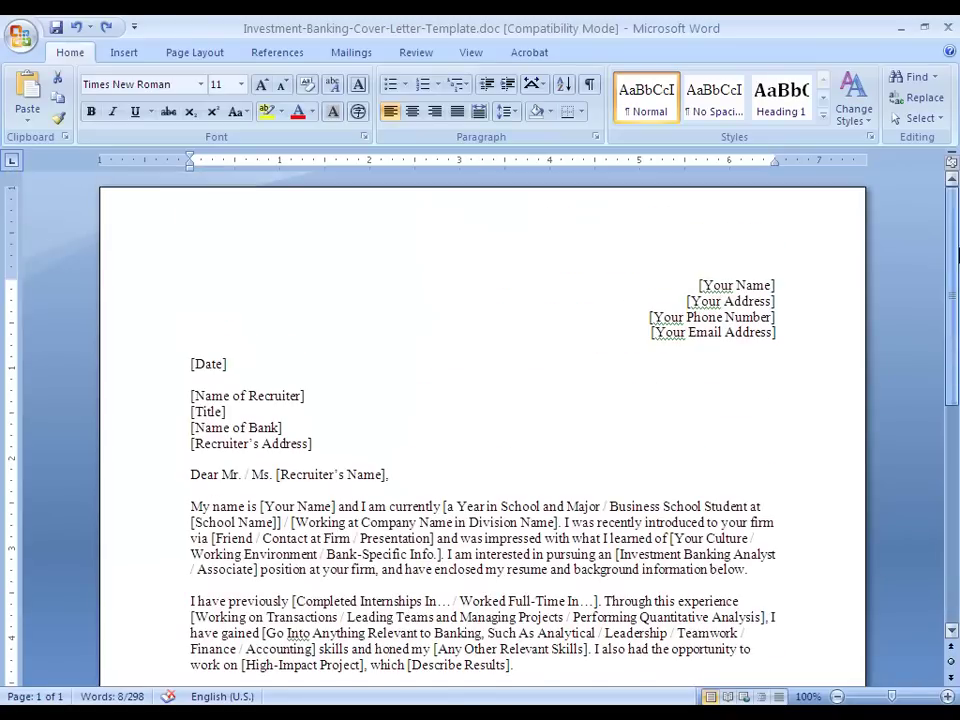
drag(807, 325, 654, 306)
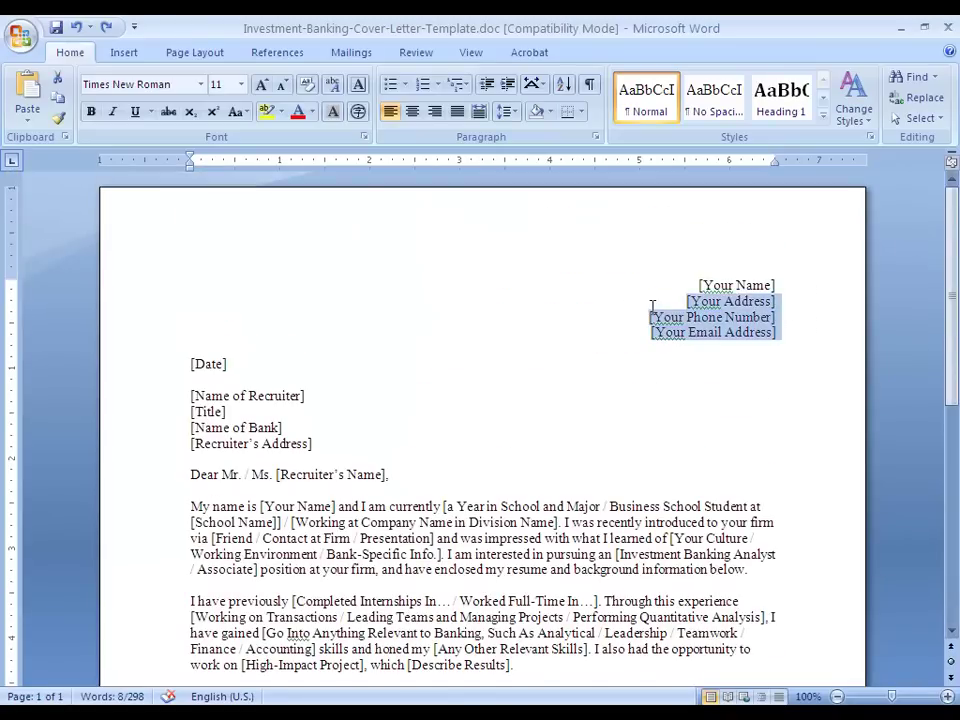
scroll(586, 430, down, 8)
drag(480, 401, 203, 401)
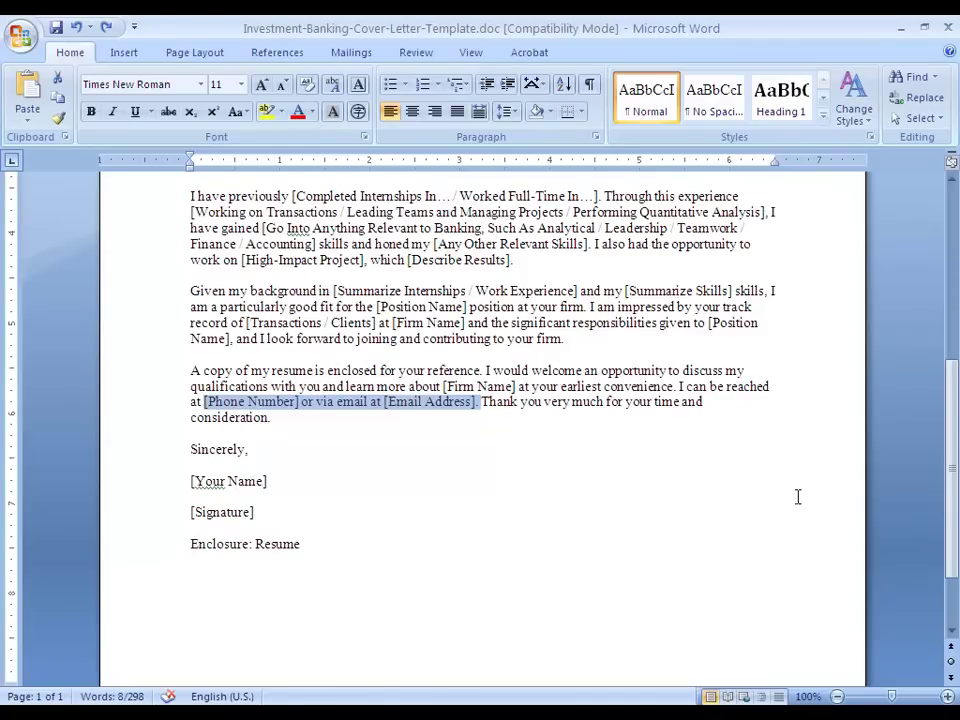
Select the whole last body paragraph, from "A copy of my resume" through "consideration", and clear the selection after reviewing it.
key(Right)
key(Up)
key(Up)
key(ctrl+Left)
key(ctrl+Left)
key(ctrl+Left)
key(ctrl+Left)
key(ctrl+Left)
key(ctrl+Left)
key(ctrl+Left)
key(ctrl+Left)
key(ctrl+Left)
key(ctrl+Left)
key(ctrl+Left)
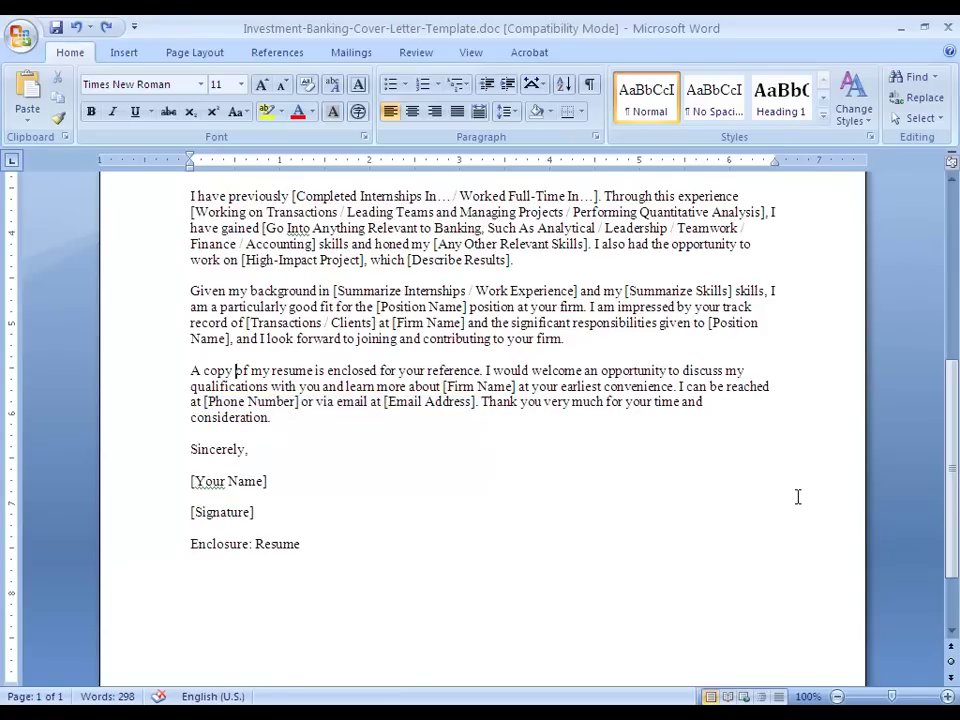
key(shift+Down)
key(shift+Down)
key(shift+Down)
key(shift+Down)
key(shift+Left)
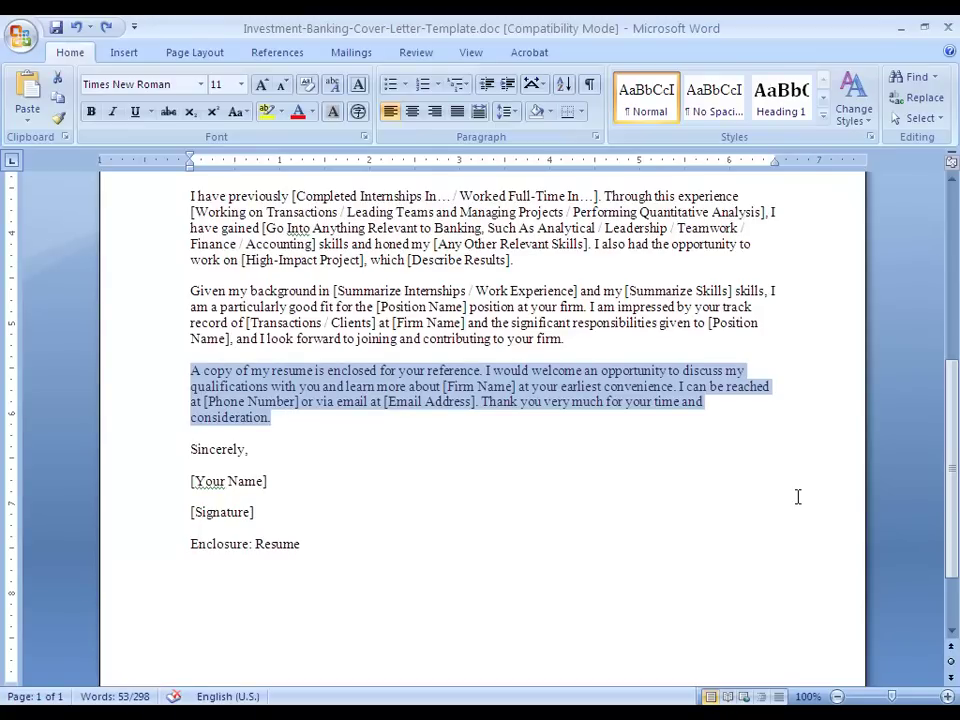
mouse_move(953, 500)
mouse_down()
mouse_move(953, 519)
mouse_move(957, 318)
mouse_move(957, 502)
mouse_move(957, 487)
mouse_up()
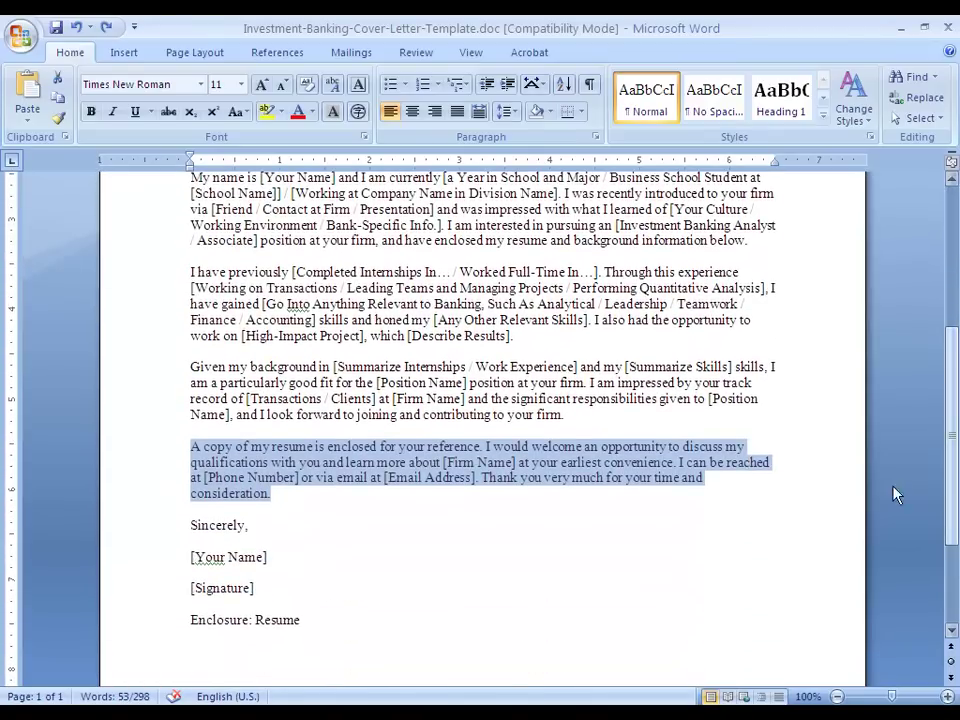
click(519, 465)
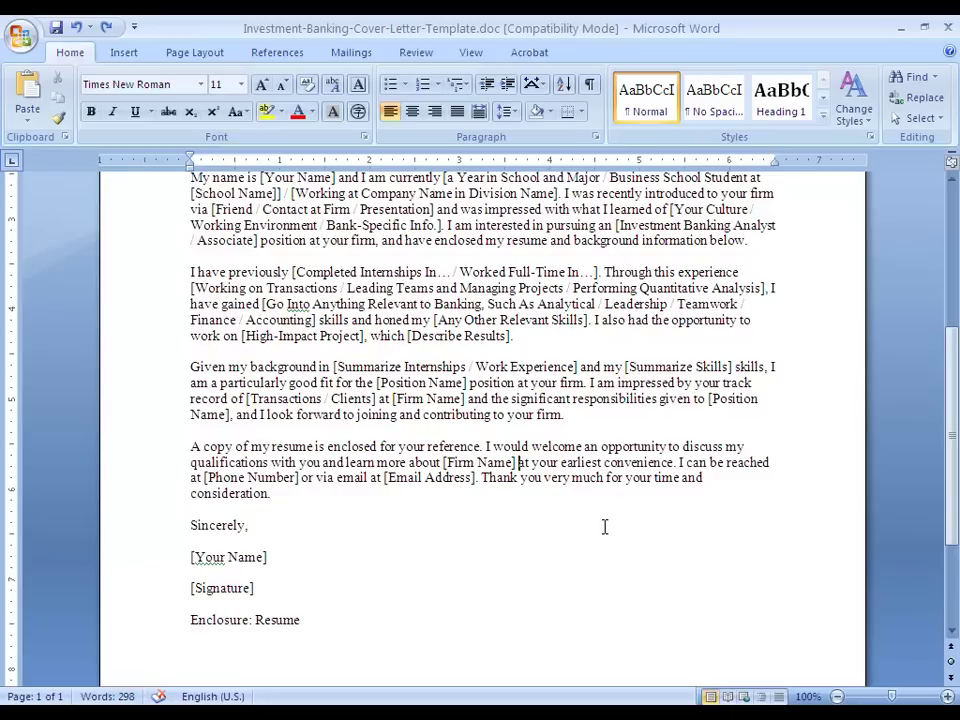
Review the closing block below "Sincerely," by selecting the name, signature and enclosure lines.
scroll(896, 553, down, 3)
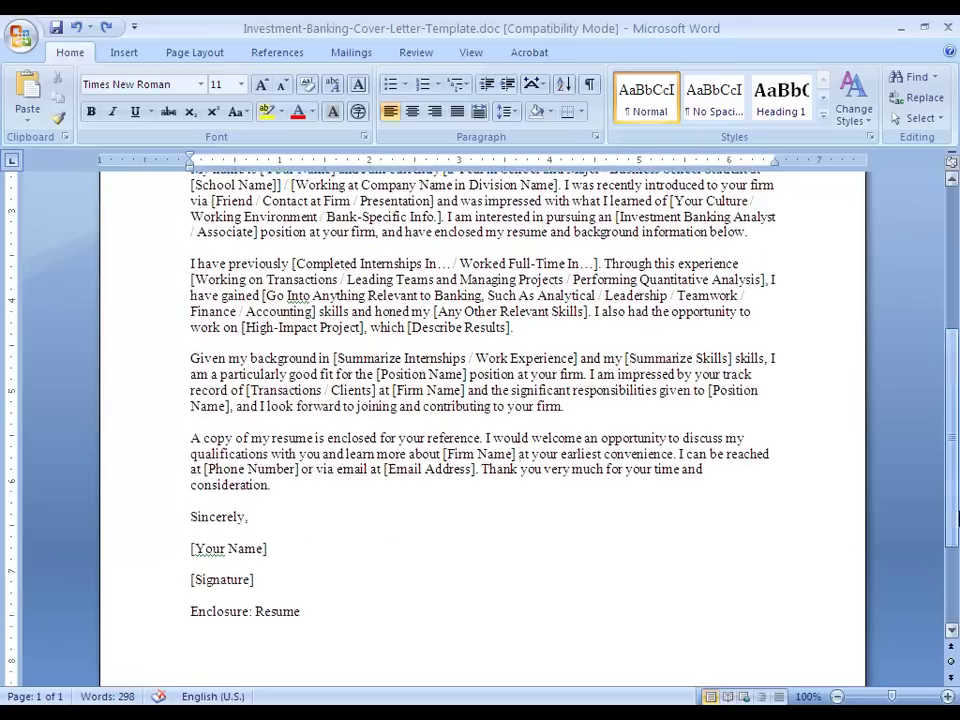
mouse_move(191, 404)
mouse_down()
mouse_move(199, 420)
mouse_move(301, 450)
mouse_move(343, 501)
mouse_up()
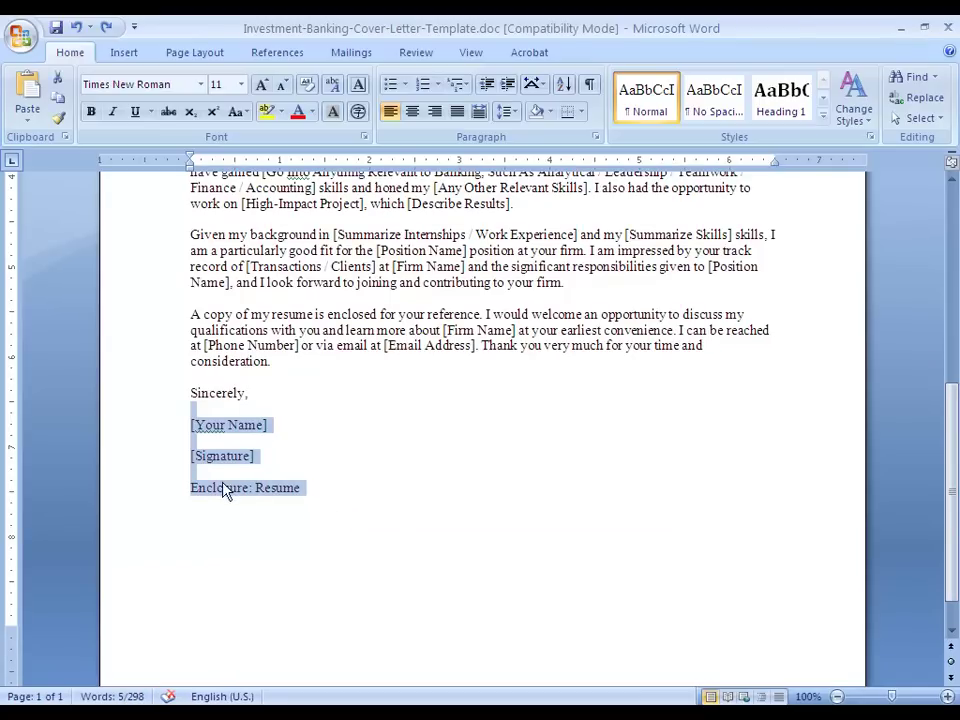
click(336, 492)
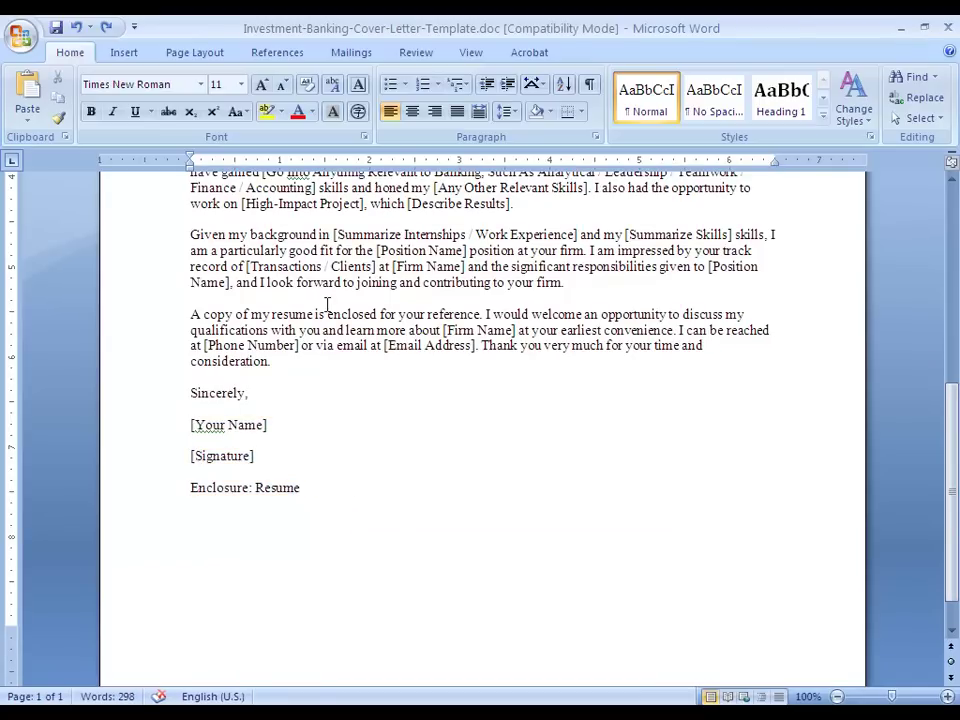
Compare the word "enclosed" in the last body paragraph with the "Enclosure: Resume" line by selecting each.
mouse_move(330, 316)
mouse_down()
mouse_move(398, 316)
mouse_move(192, 316)
mouse_move(352, 316)
mouse_move(330, 316)
mouse_up()
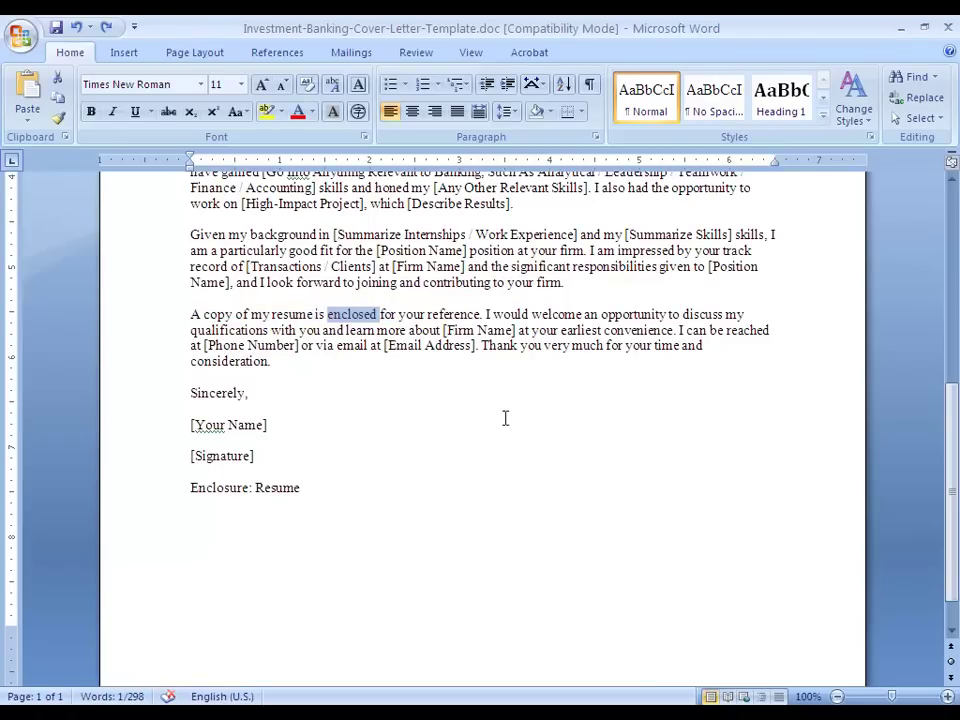
drag(957, 523, 958, 377)
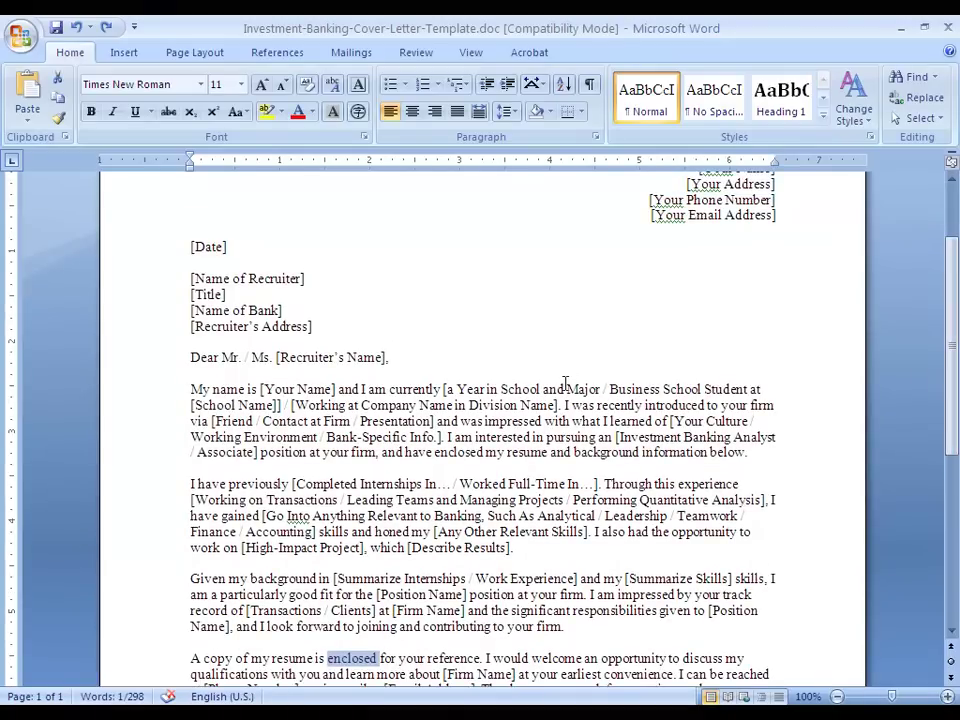
scroll(650, 500, down, 8)
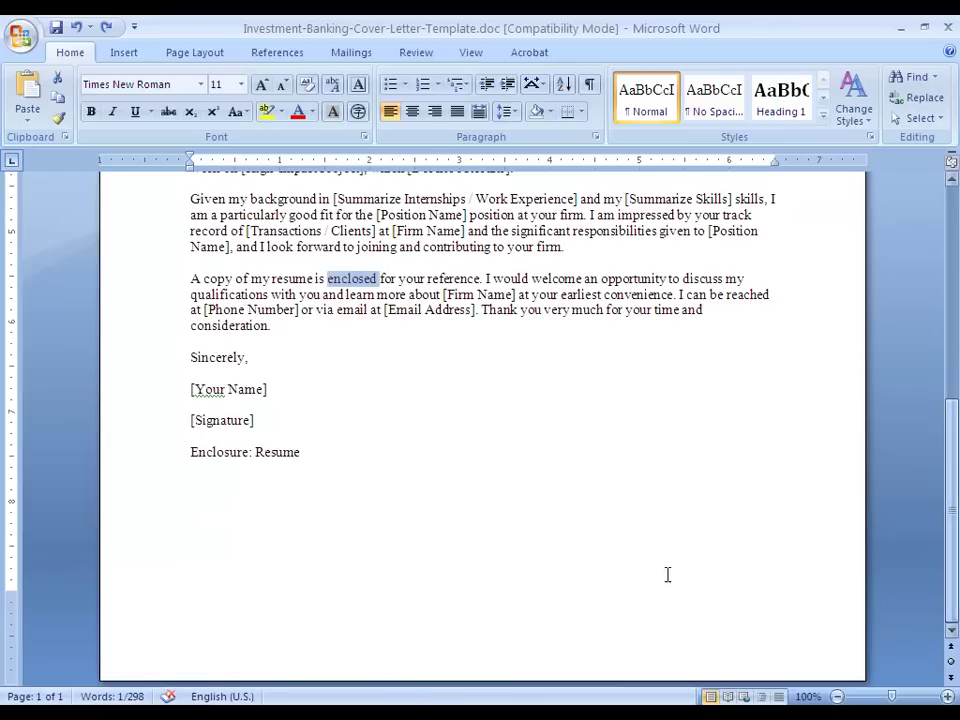
mouse_move(326, 456)
mouse_down()
mouse_move(137, 403)
mouse_move(154, 446)
mouse_up()
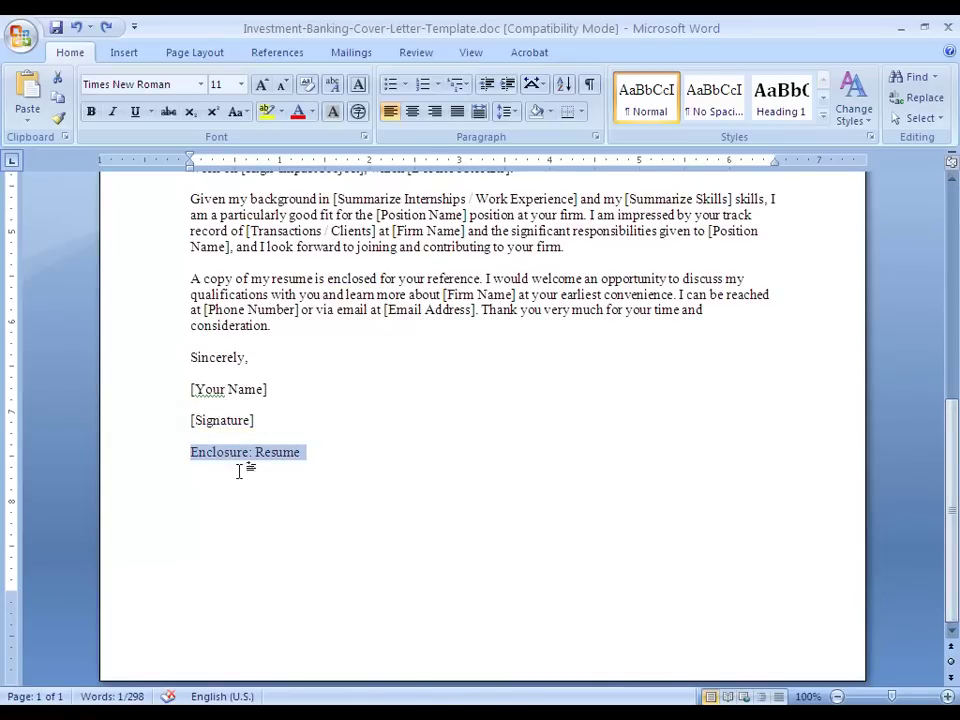
Review the two middle body paragraphs, "I have previously" and "Given my background in", by selecting them together.
drag(958, 555, 958, 385)
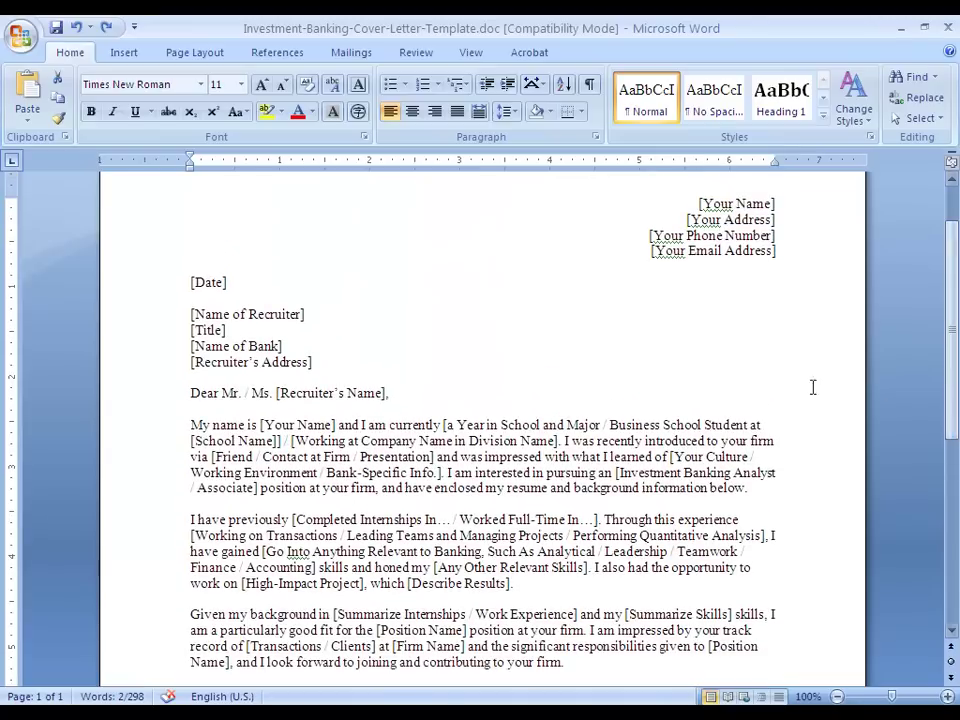
click(697, 420)
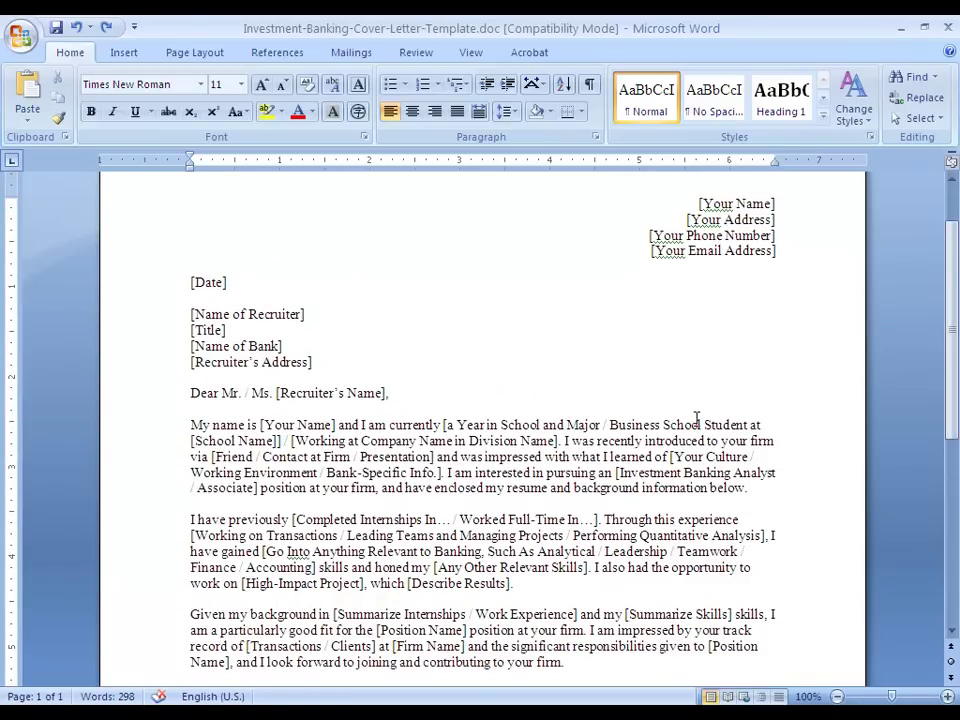
drag(957, 342, 958, 441)
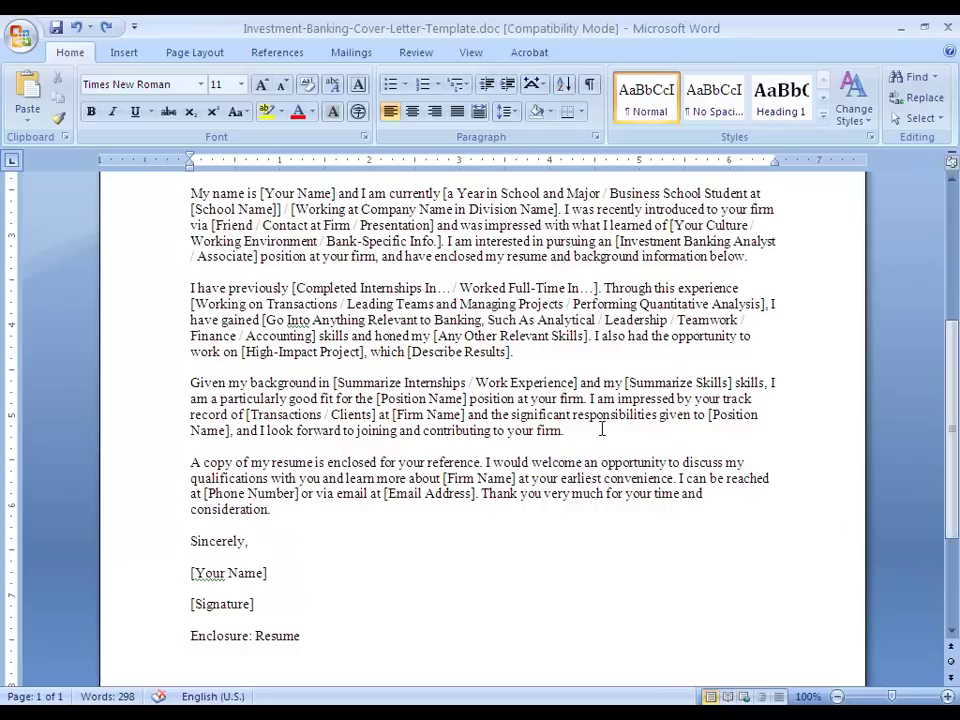
drag(580, 430, 154, 283)
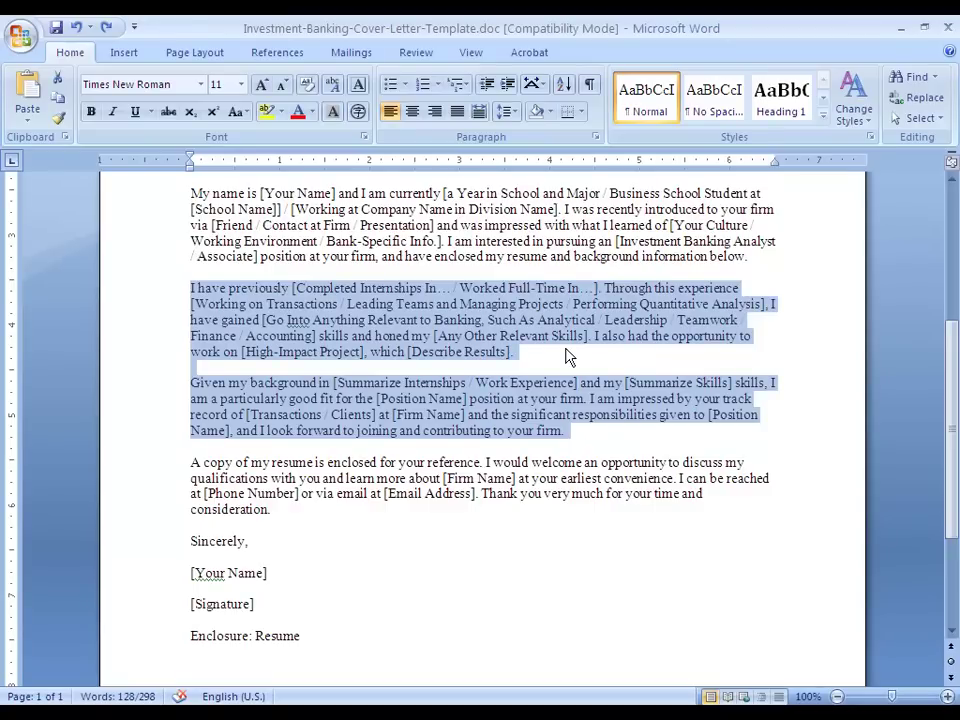
click(566, 367)
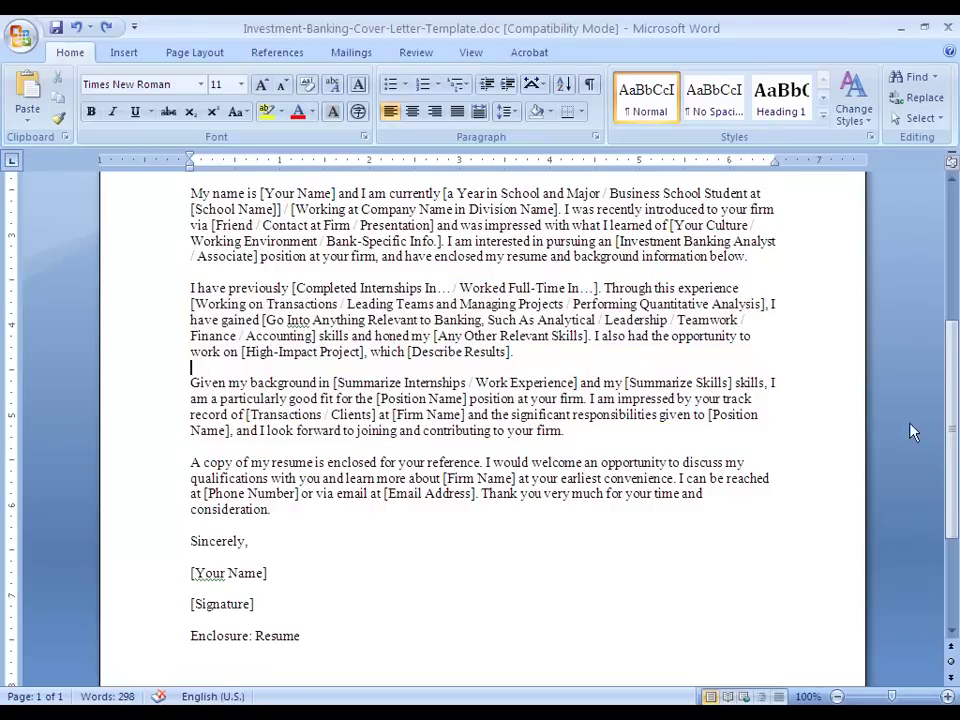
Delete the sender details, date and recruiter details above the salutation.
scroll(566, 367, up, 6)
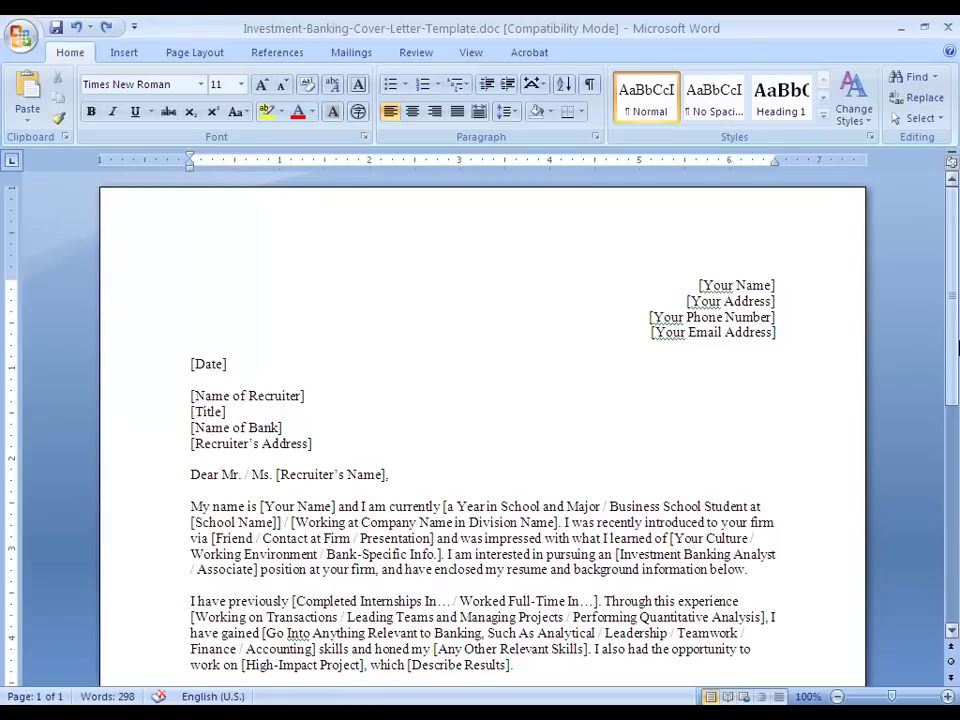
click(819, 336)
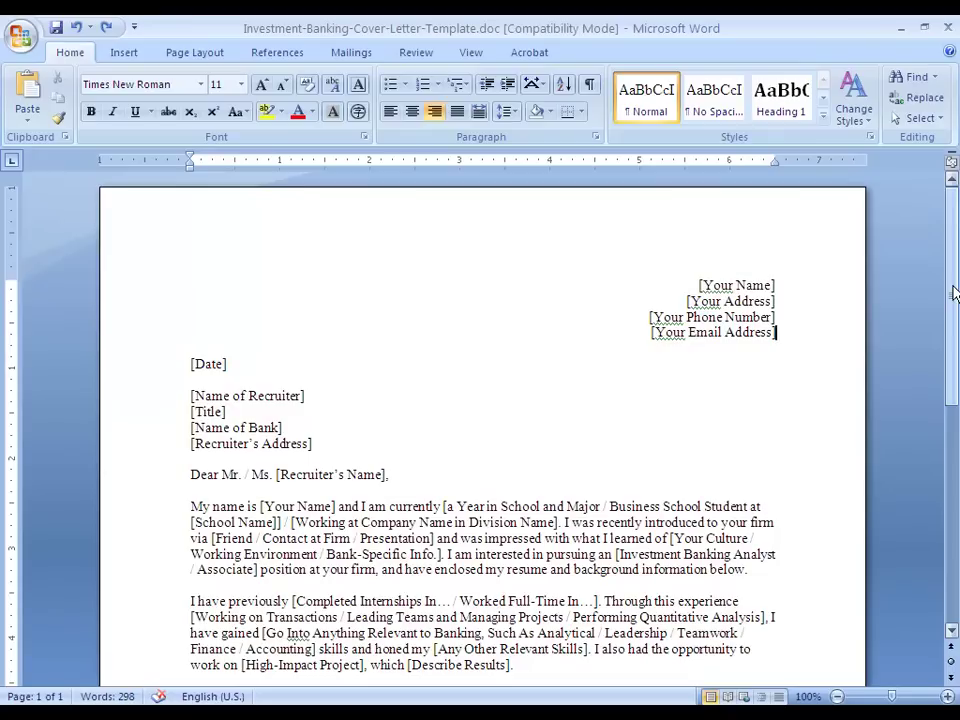
drag(955, 295, 953, 236)
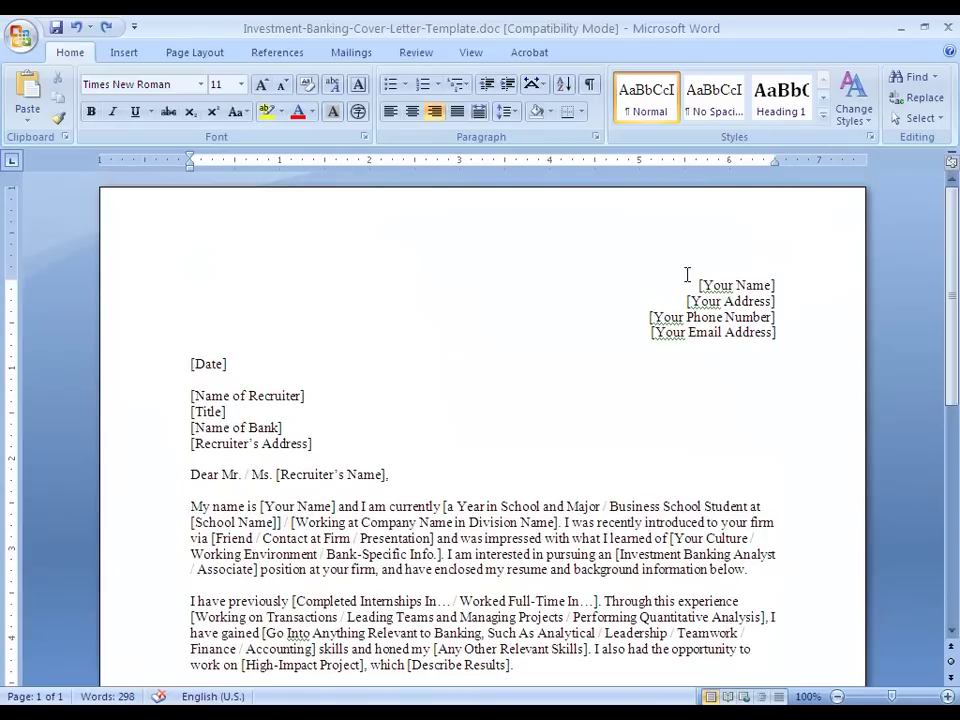
drag(688, 283, 784, 463)
key(Delete)
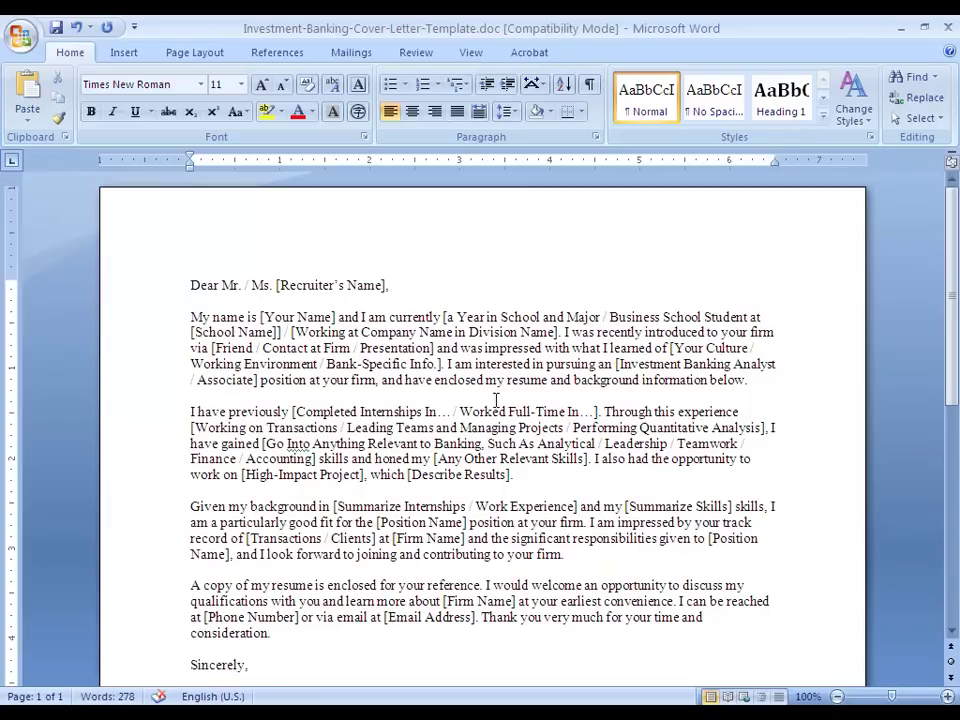
Look over the shortened letter and undo the deletion of the header blocks.
scroll(957, 400, down, 3)
drag(957, 400, 957, 335)
key(ctrl+z)
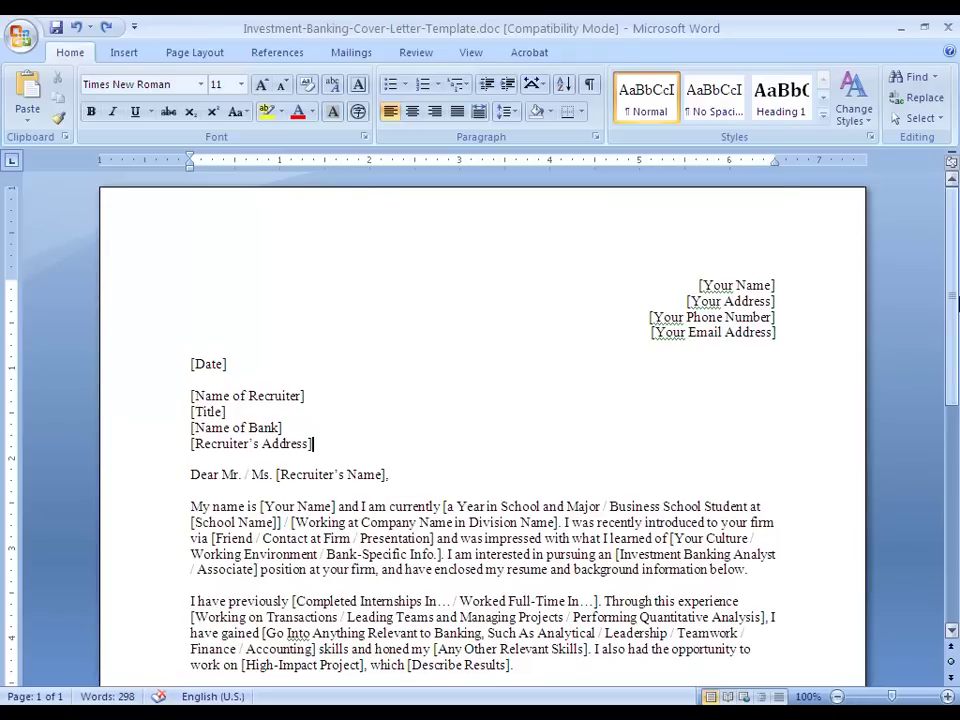
Select the header blocks from the "Your Name" placeholder through the "Recruiter's Address" placeholder above the salutation.
scroll(957, 450, down, 5)
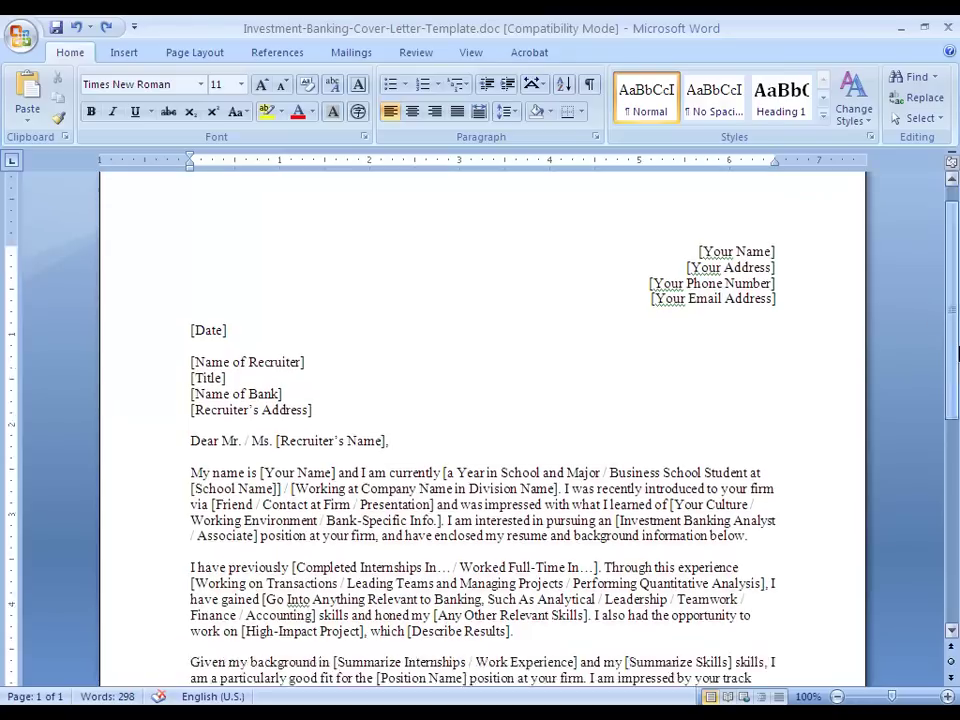
scroll(956, 400, up, 5)
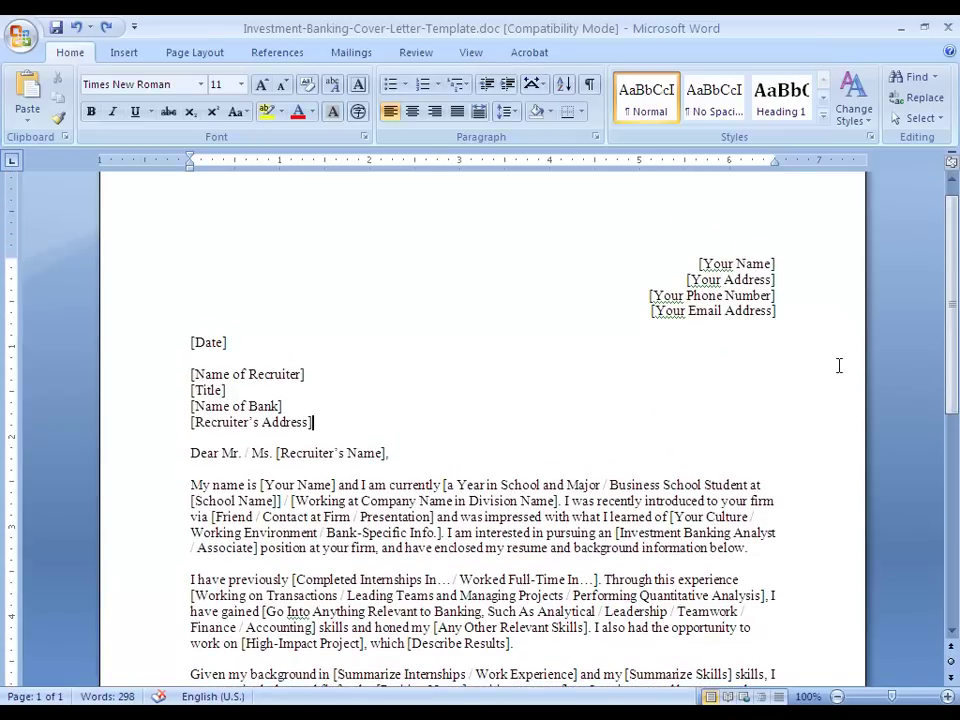
scroll(956, 447, down, 2)
scroll(956, 447, up, 1)
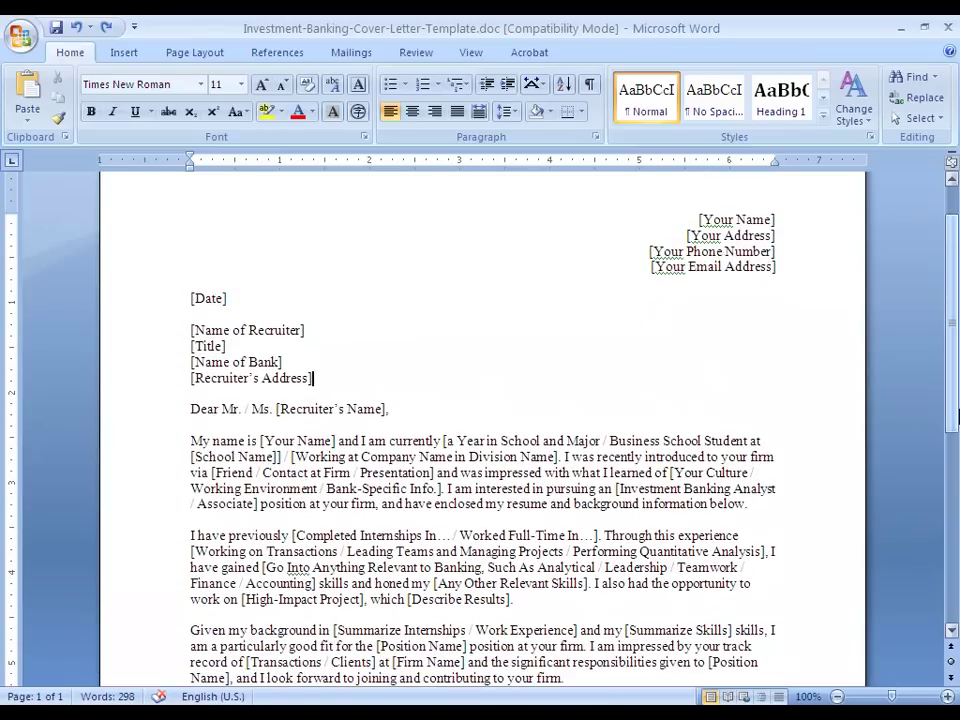
mouse_move(957, 418)
mouse_down()
mouse_move(957, 483)
mouse_move(957, 420)
mouse_move(940, 425)
mouse_up()
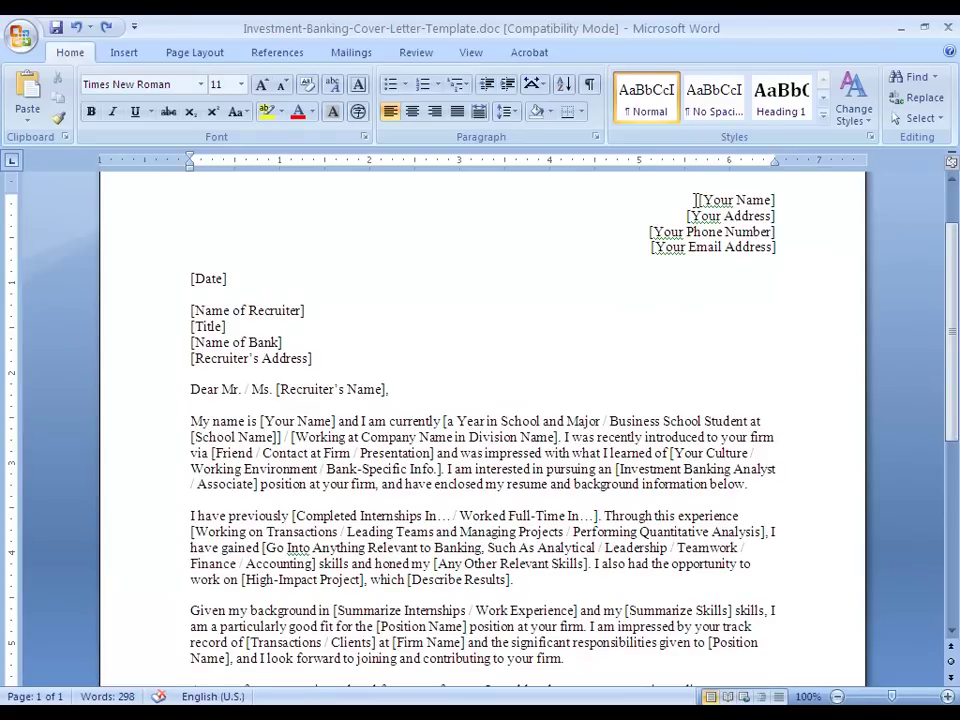
drag(697, 200, 700, 371)
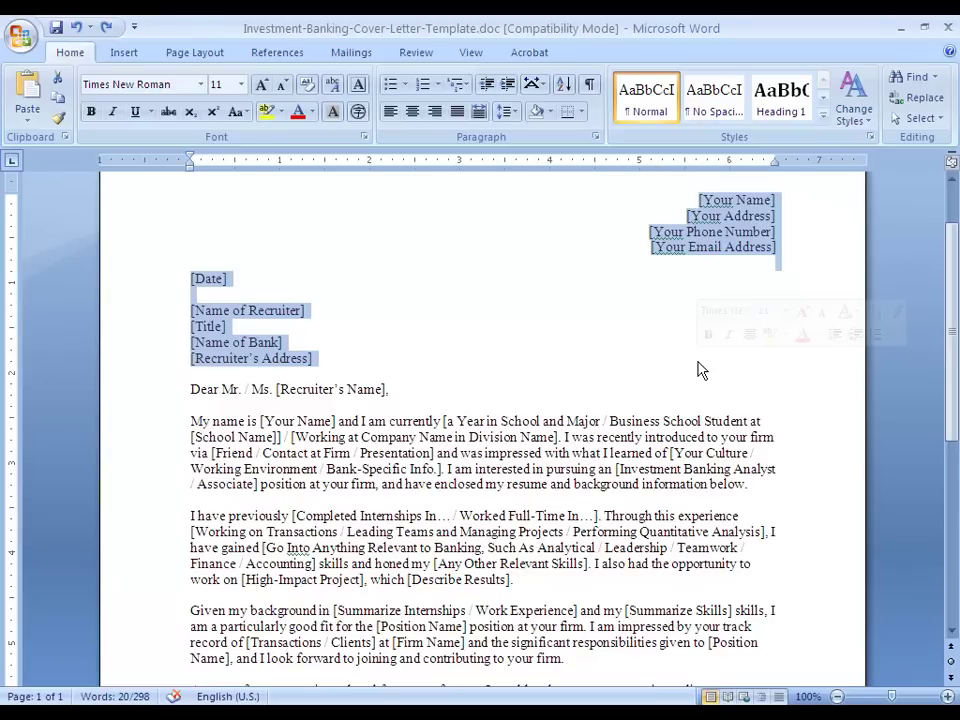
Review the body text by selecting it from the "[School Name]" line through the paragraph ending in "consideration", then clear the selection.
click(703, 359)
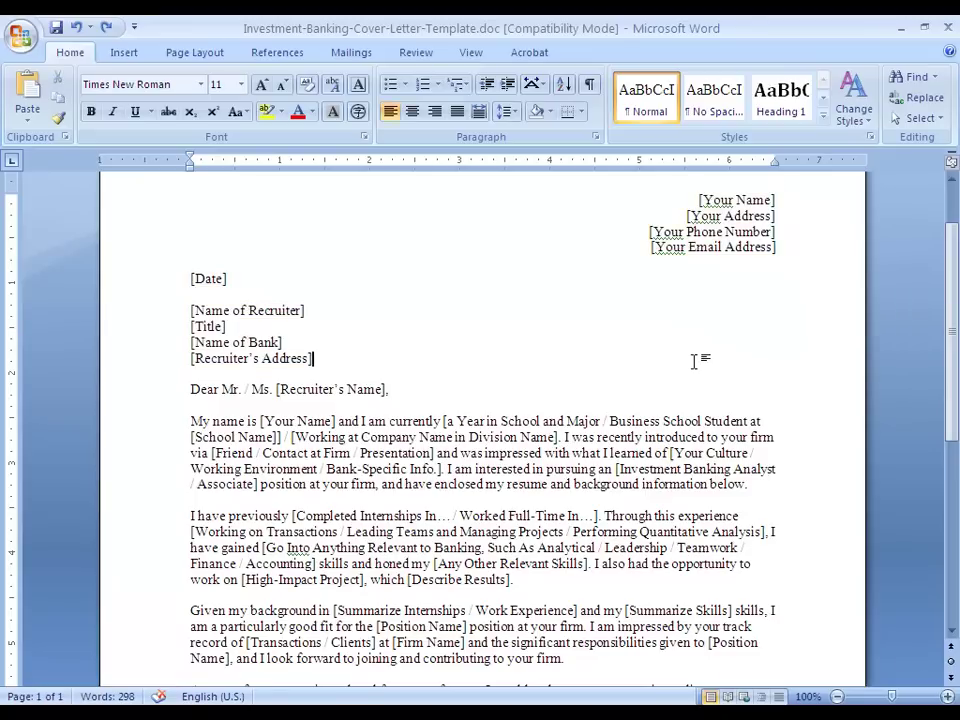
drag(958, 375, 958, 466)
drag(191, 221, 422, 534)
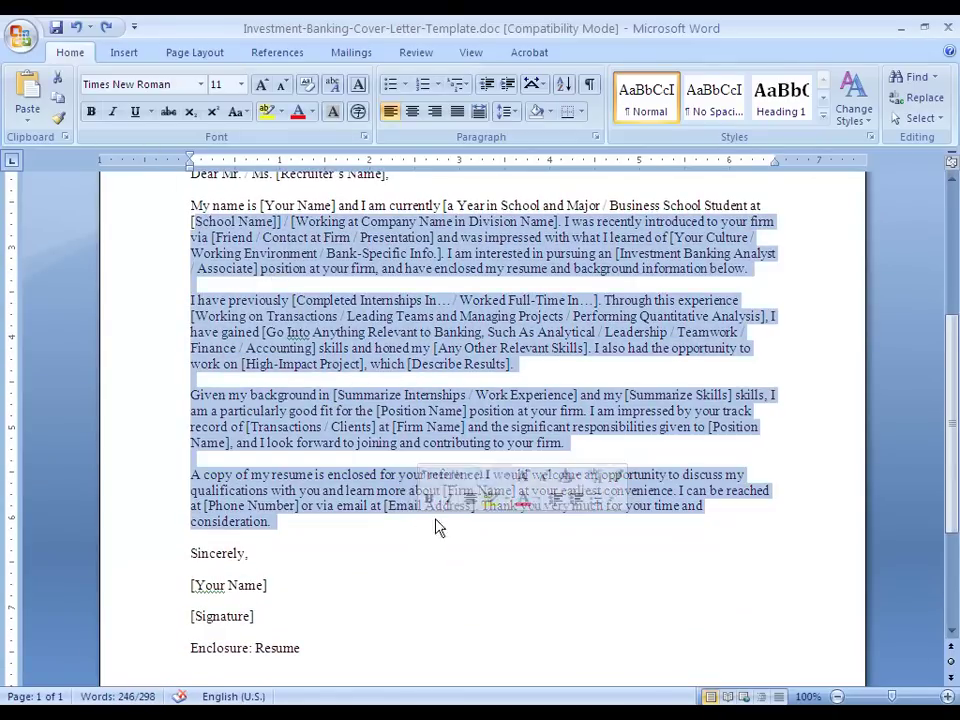
click(757, 385)
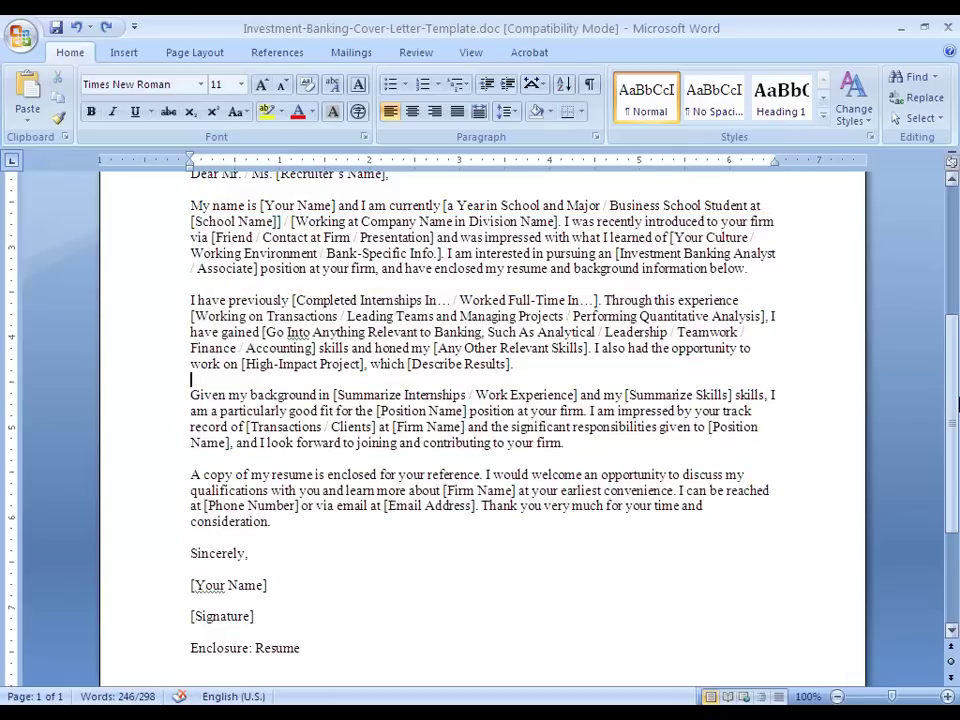
Look over the complete letter template from the sender details down to the "Enclosure: Resume" line and return to its beginning.
scroll(957, 303, up, 5)
drag(957, 303, 957, 395)
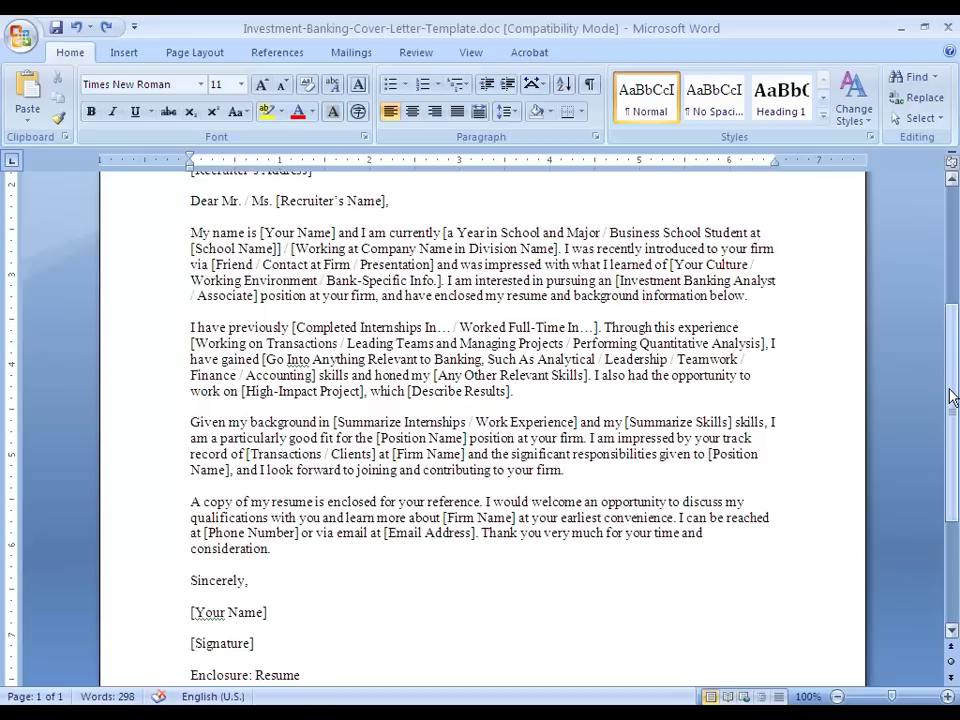
drag(955, 410, 956, 208)
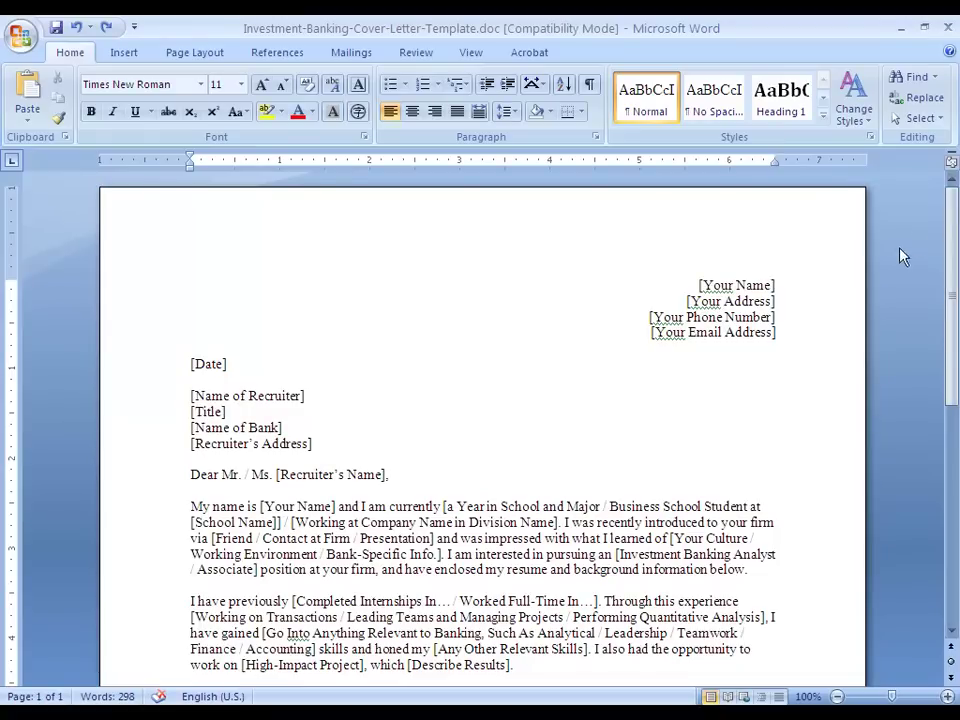
drag(957, 320, 957, 355)
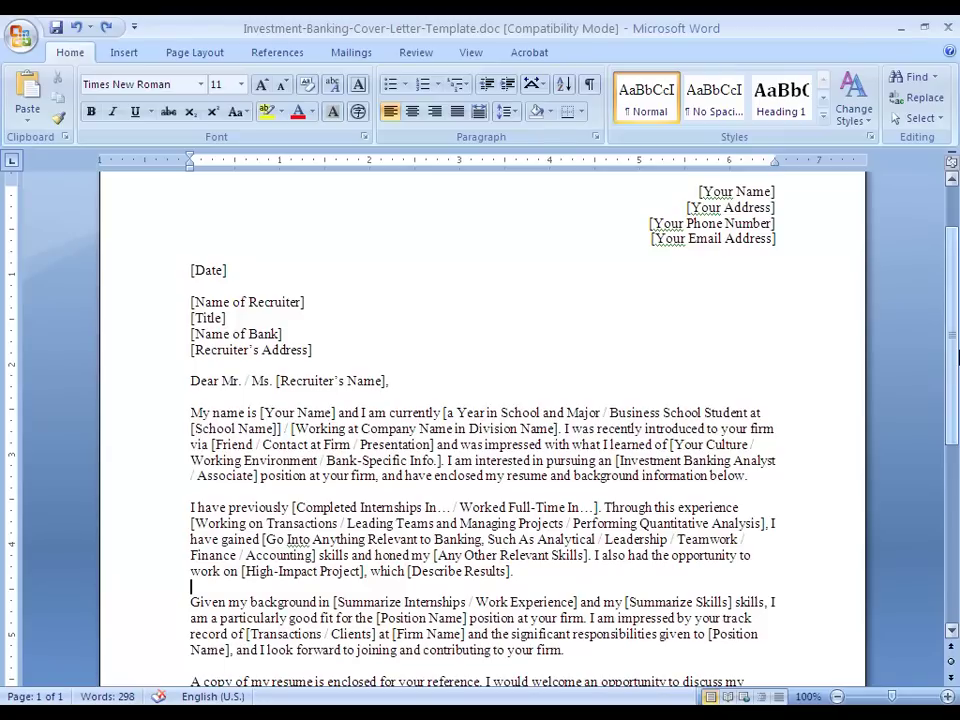
drag(957, 355, 957, 322)
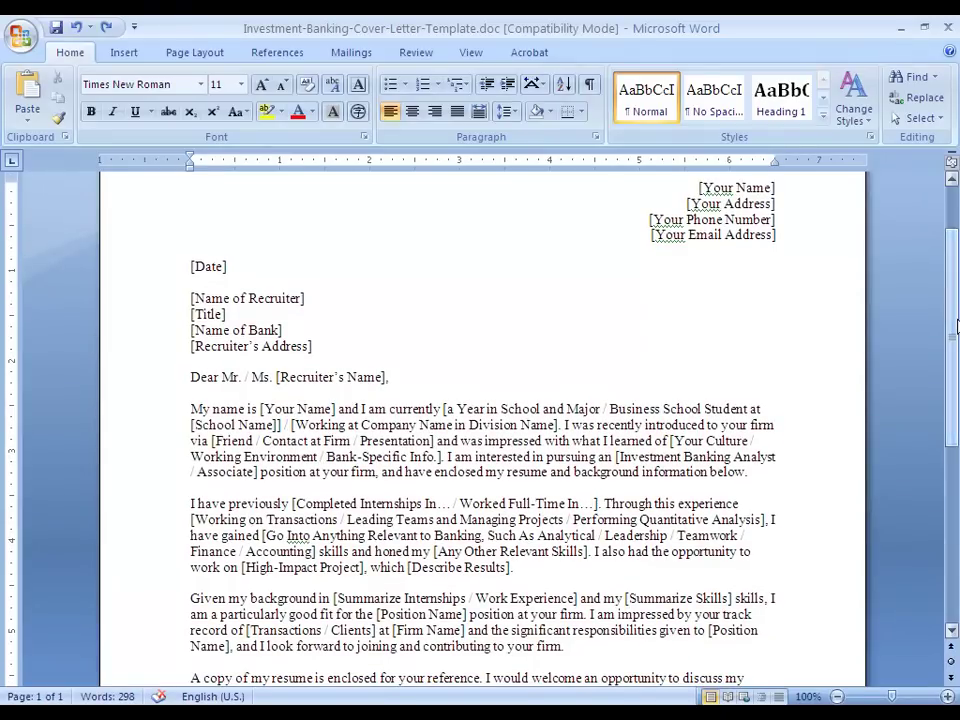
mouse_move(957, 325)
mouse_down()
mouse_move(957, 285)
mouse_move(957, 411)
mouse_up()
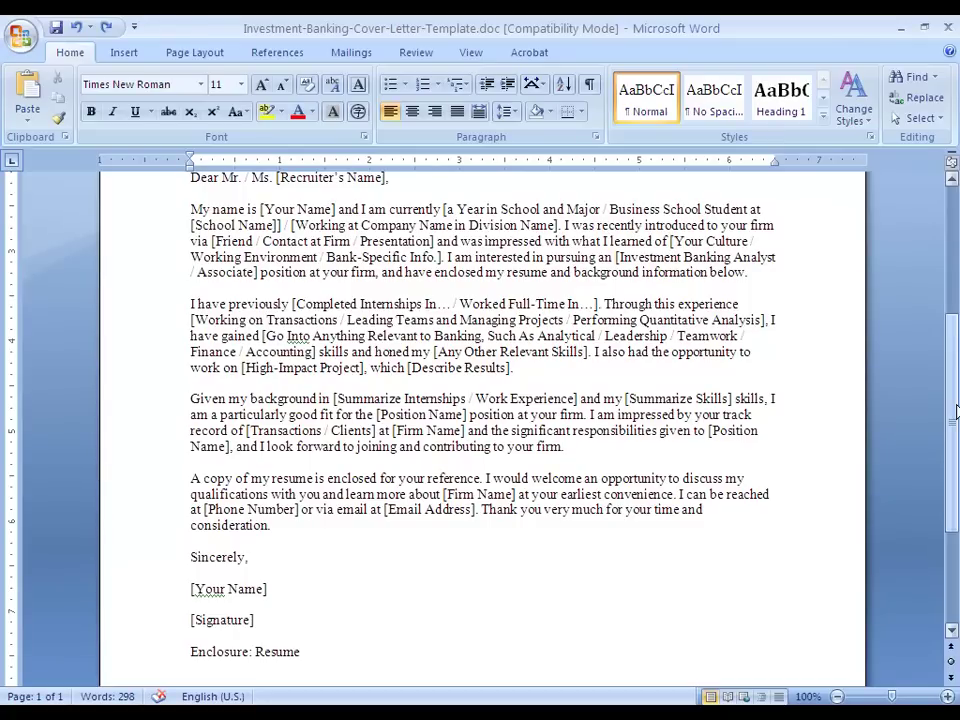
scroll(957, 472, up, 2)
drag(958, 472, 955, 342)
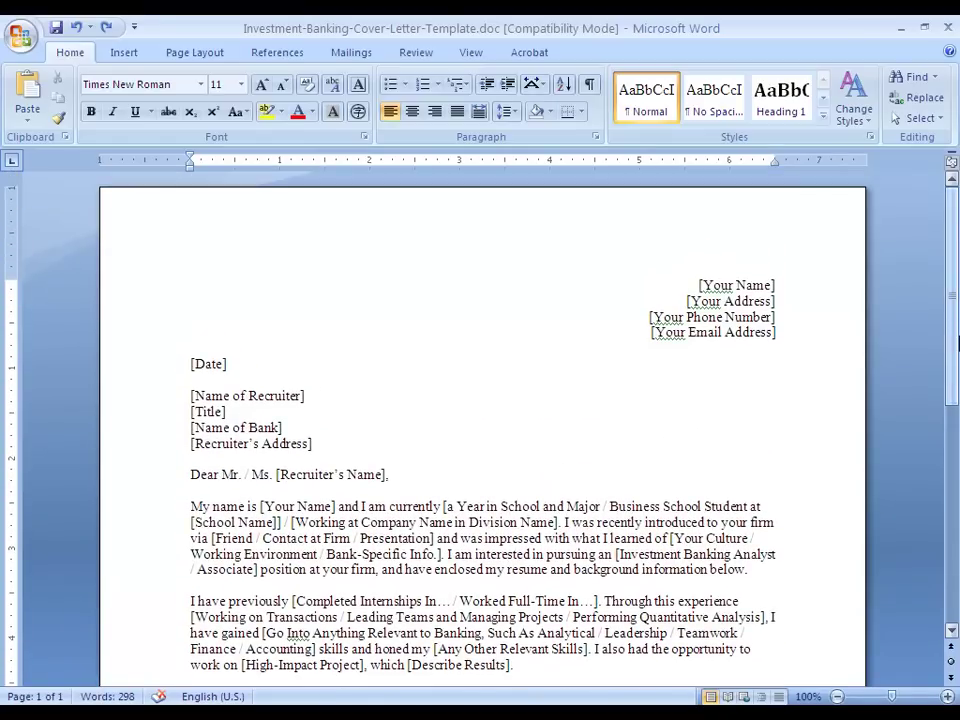